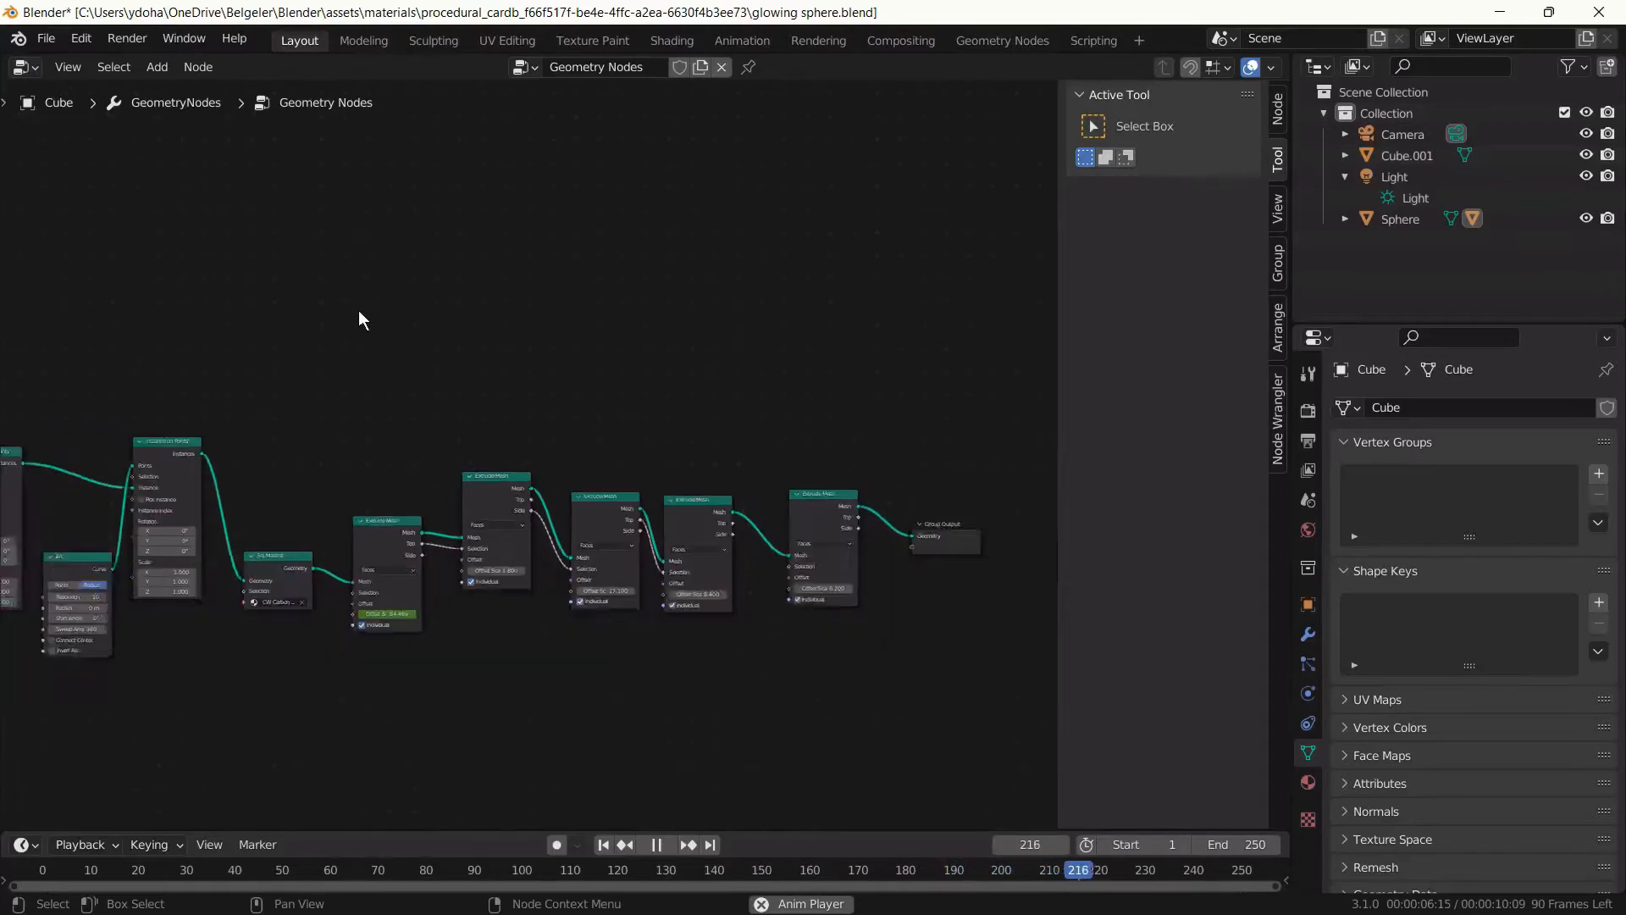
# Examine the Cube's geometry node tree, from the overall chain to the Ico Sphere, Cone, Arc and Instance on Points nodes.
pyautogui.moveTo(370, 313); pyautogui.dragTo(607, 313, button='middle')
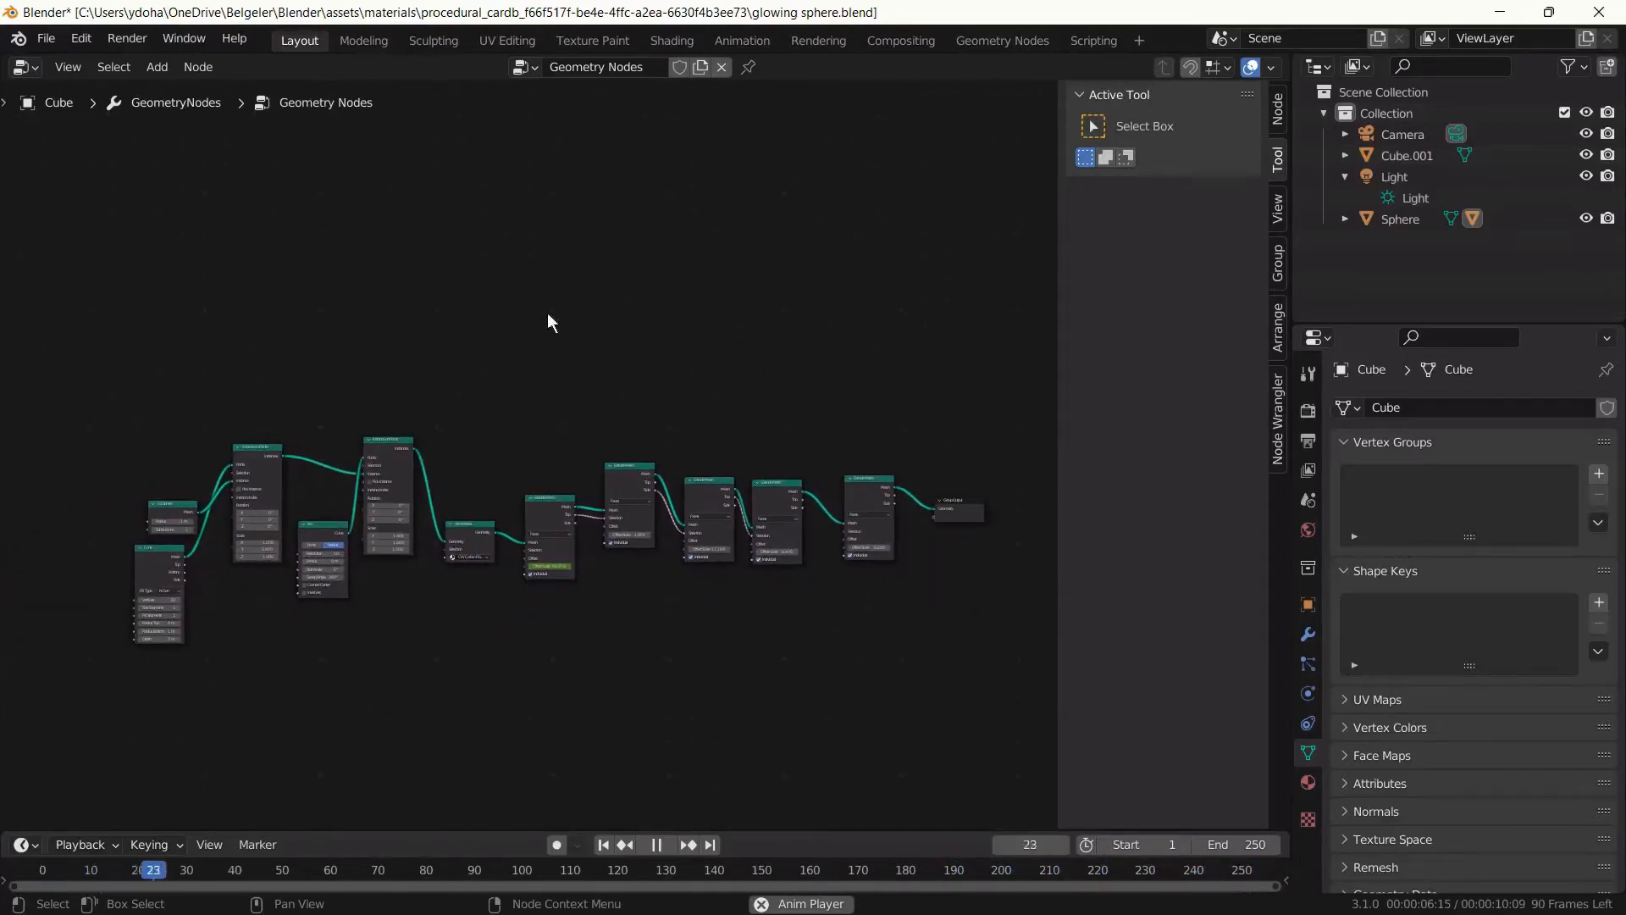
pyautogui.moveTo(444, 394)
pyautogui.mouseDown(button='middle')
pyautogui.moveTo(454, 364)
pyautogui.moveTo(441, 363)
pyautogui.mouseUp(button='middle')
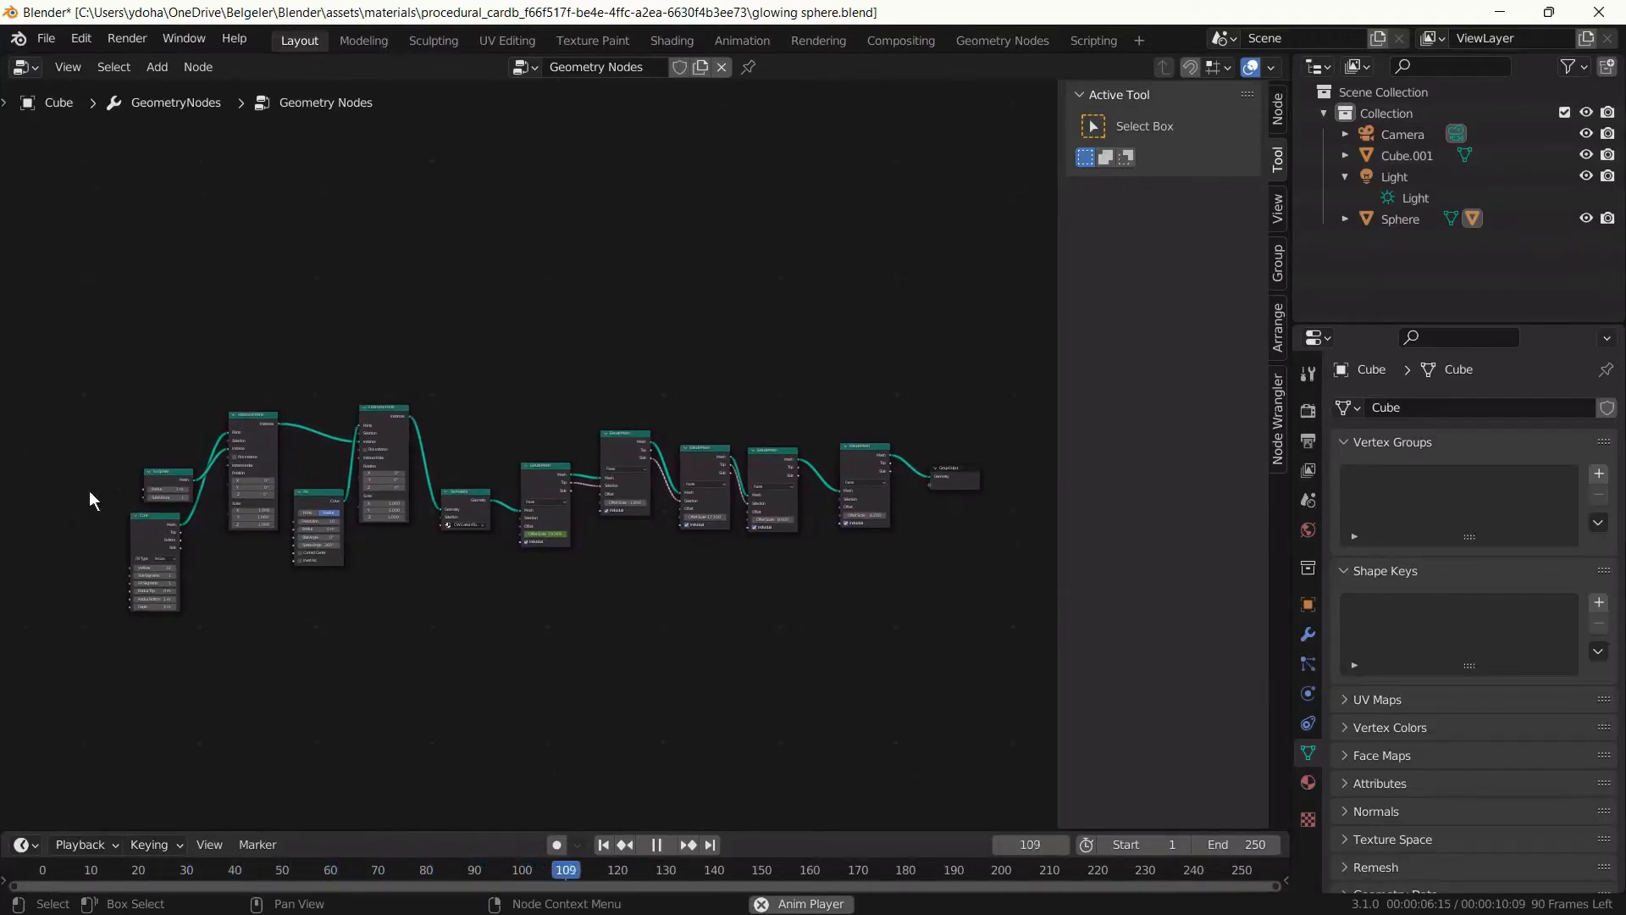
pyautogui.moveTo(89, 491); pyautogui.dragTo(281, 450, button='middle')
pyautogui.scroll(3, 518, 462)
pyautogui.scroll(4, 281, 449)
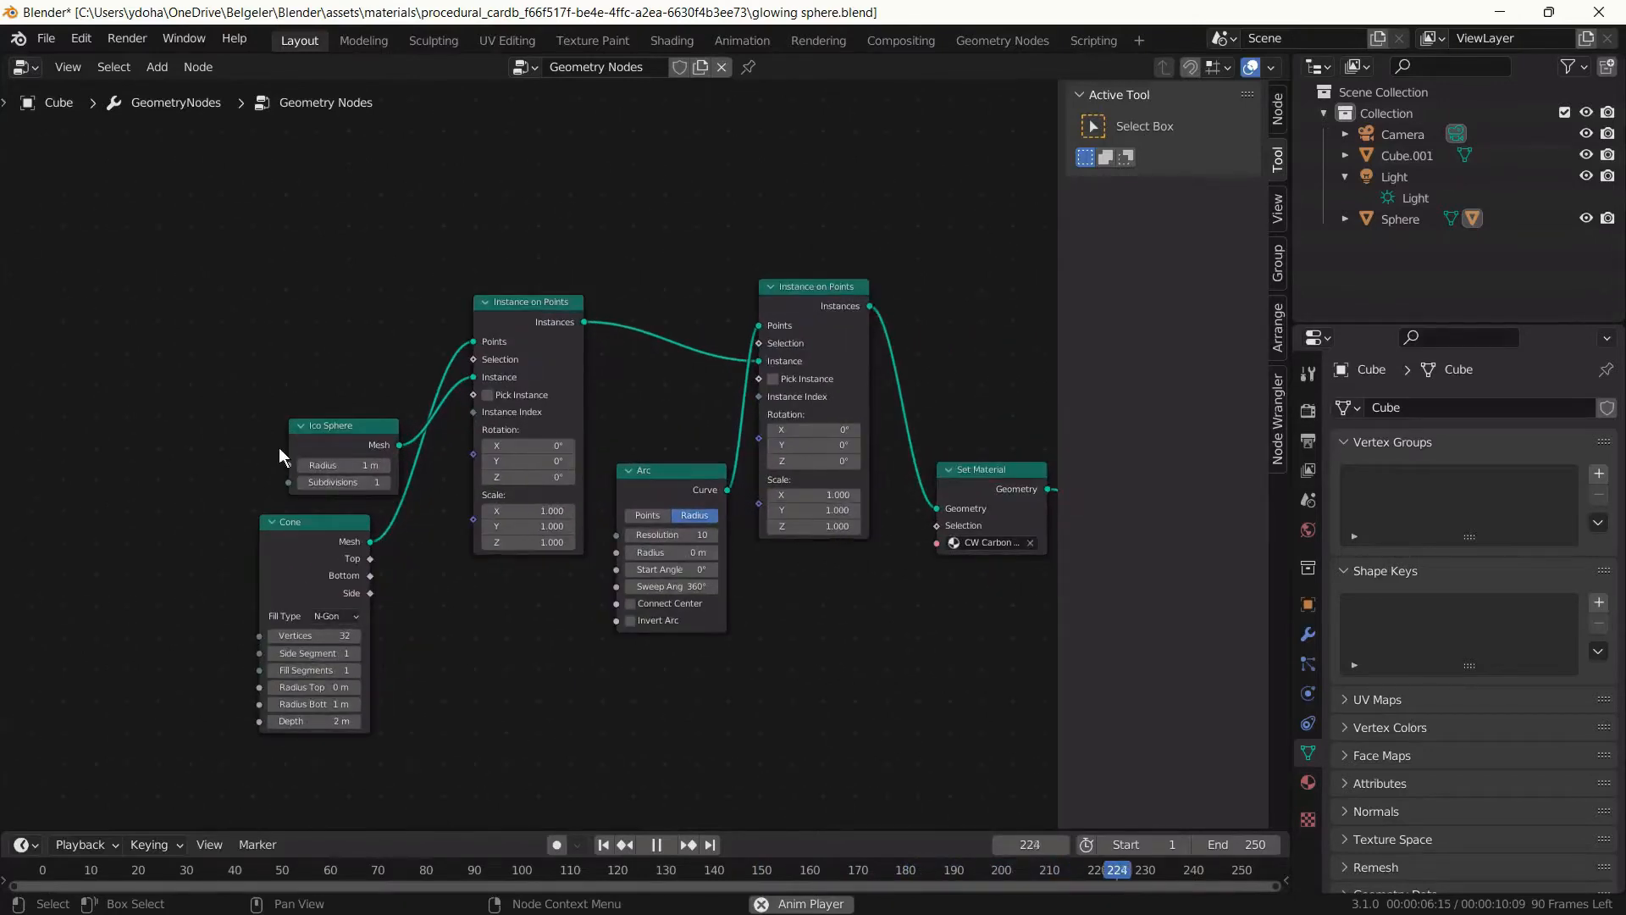
pyautogui.scroll(2, 278, 447)
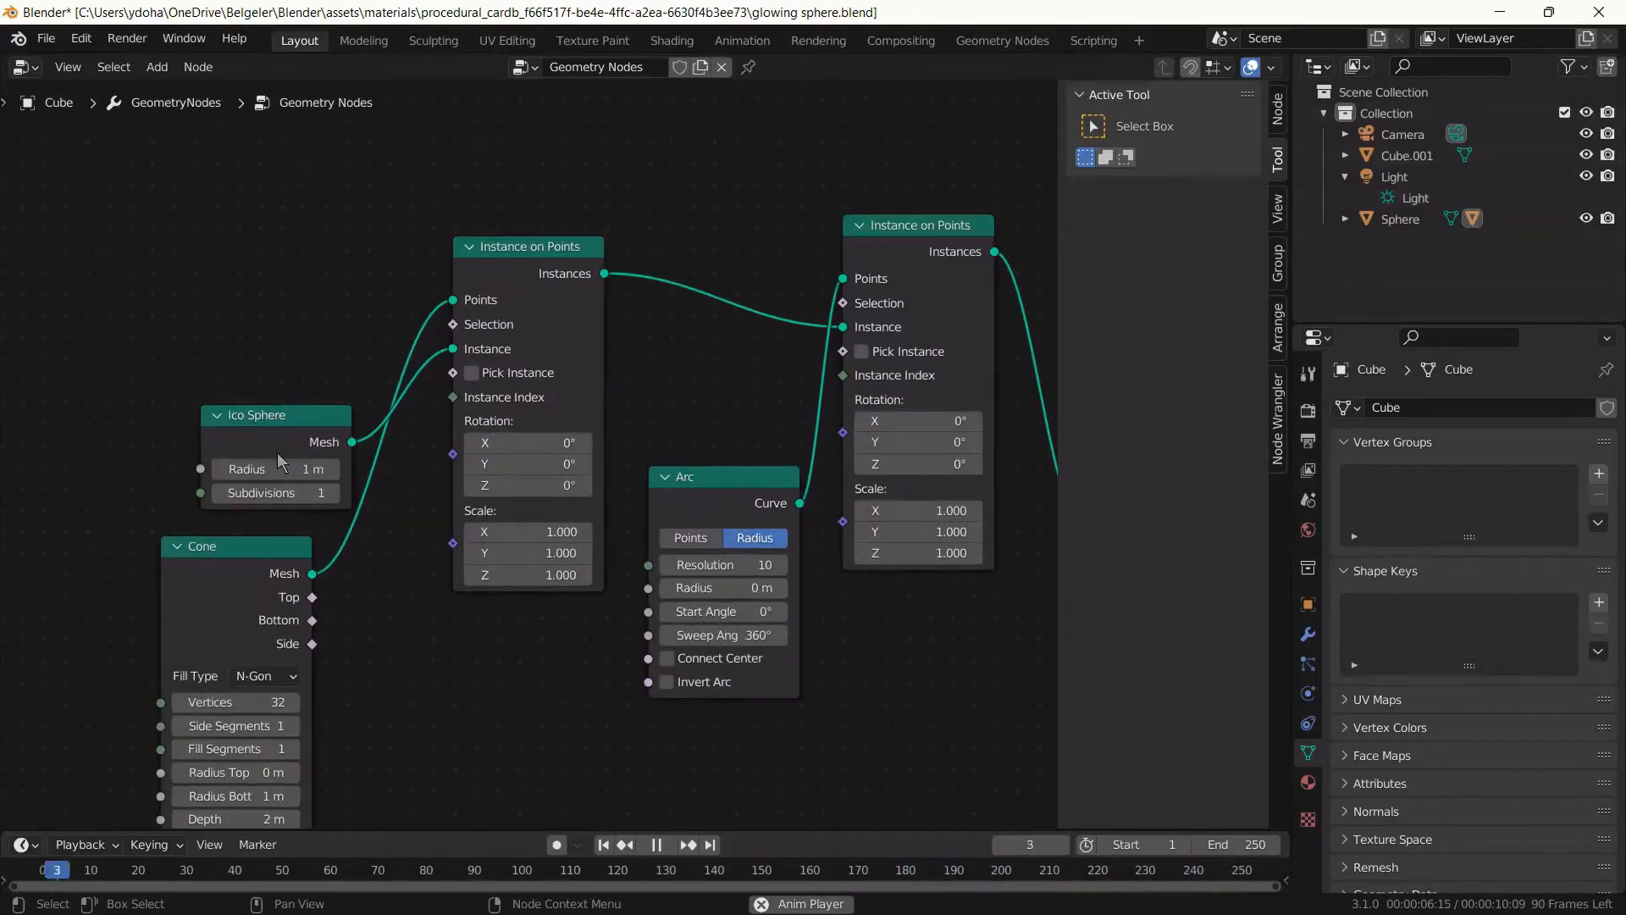
pyautogui.moveTo(277, 452); pyautogui.dragTo(273, 408, button='middle')
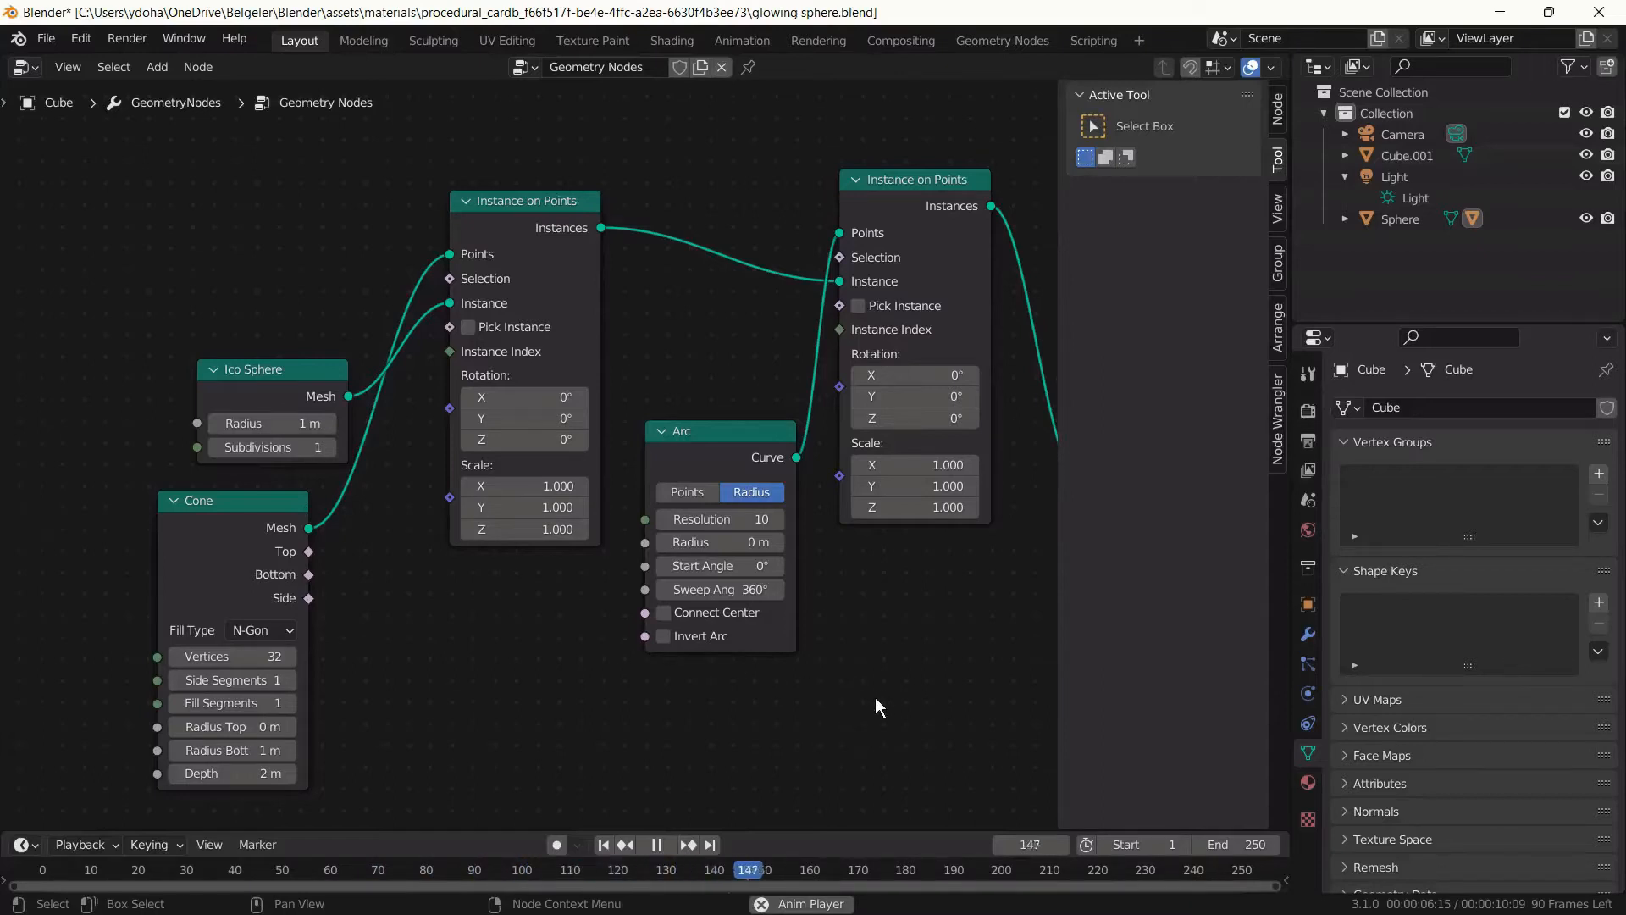
pyautogui.moveTo(876, 697); pyautogui.dragTo(432, 719, button='middle')
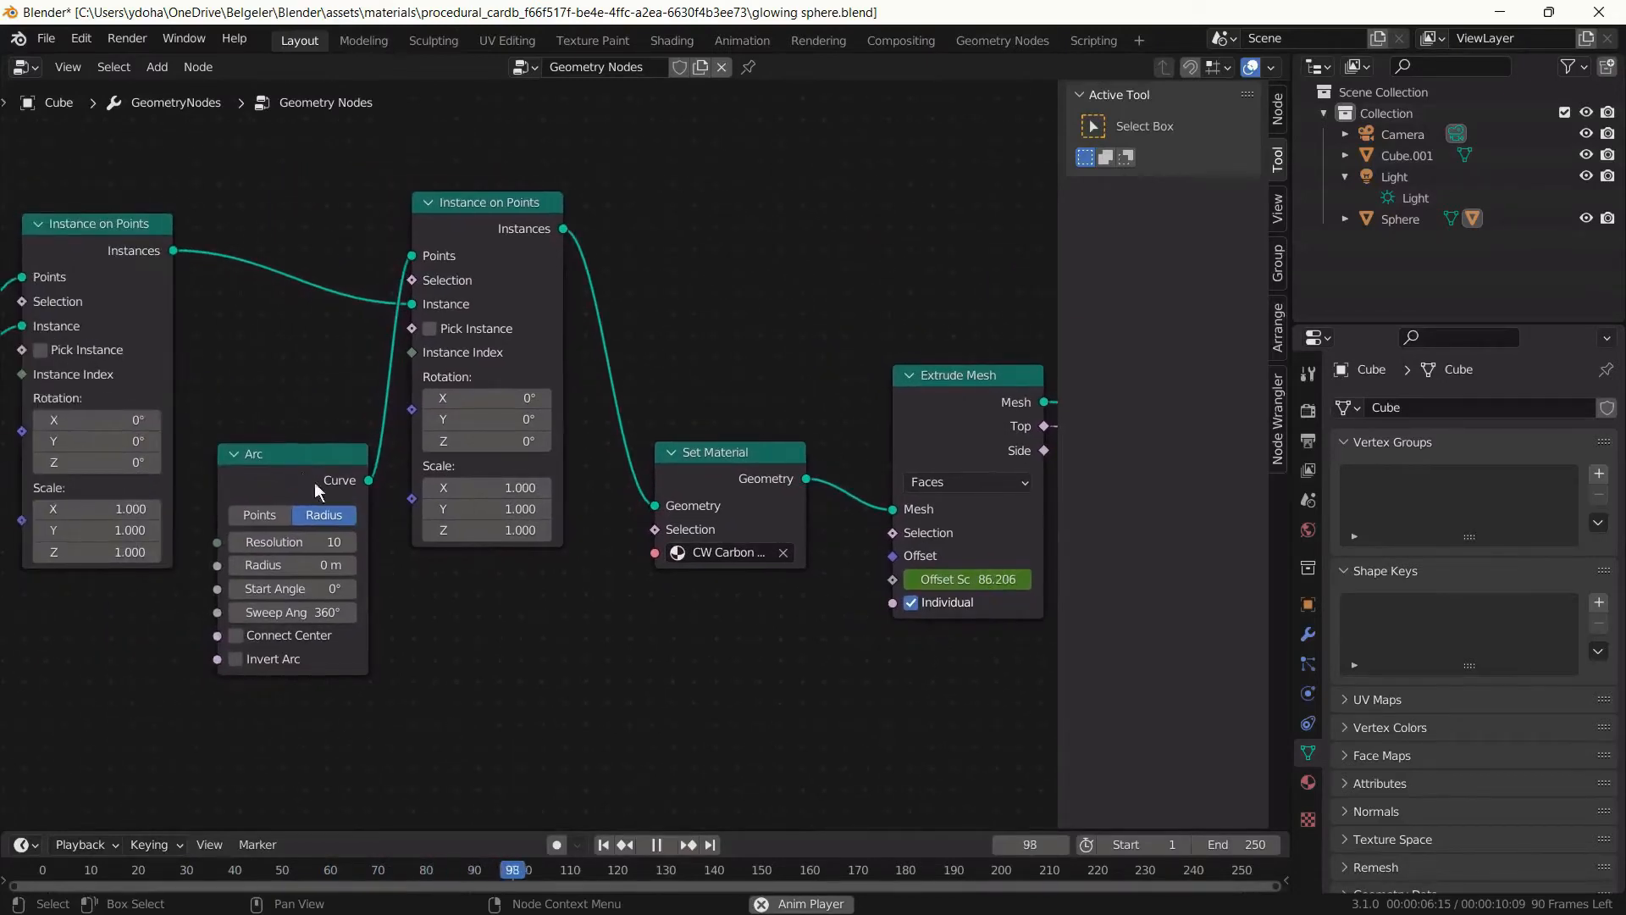
# Move the Arc node above the Instance on Points nodes and lower the first Instance on Points node beneath it.
pyautogui.moveTo(299, 459); pyautogui.dragTo(321, 144)
pyautogui.moveTo(145, 332); pyautogui.dragTo(204, 397)
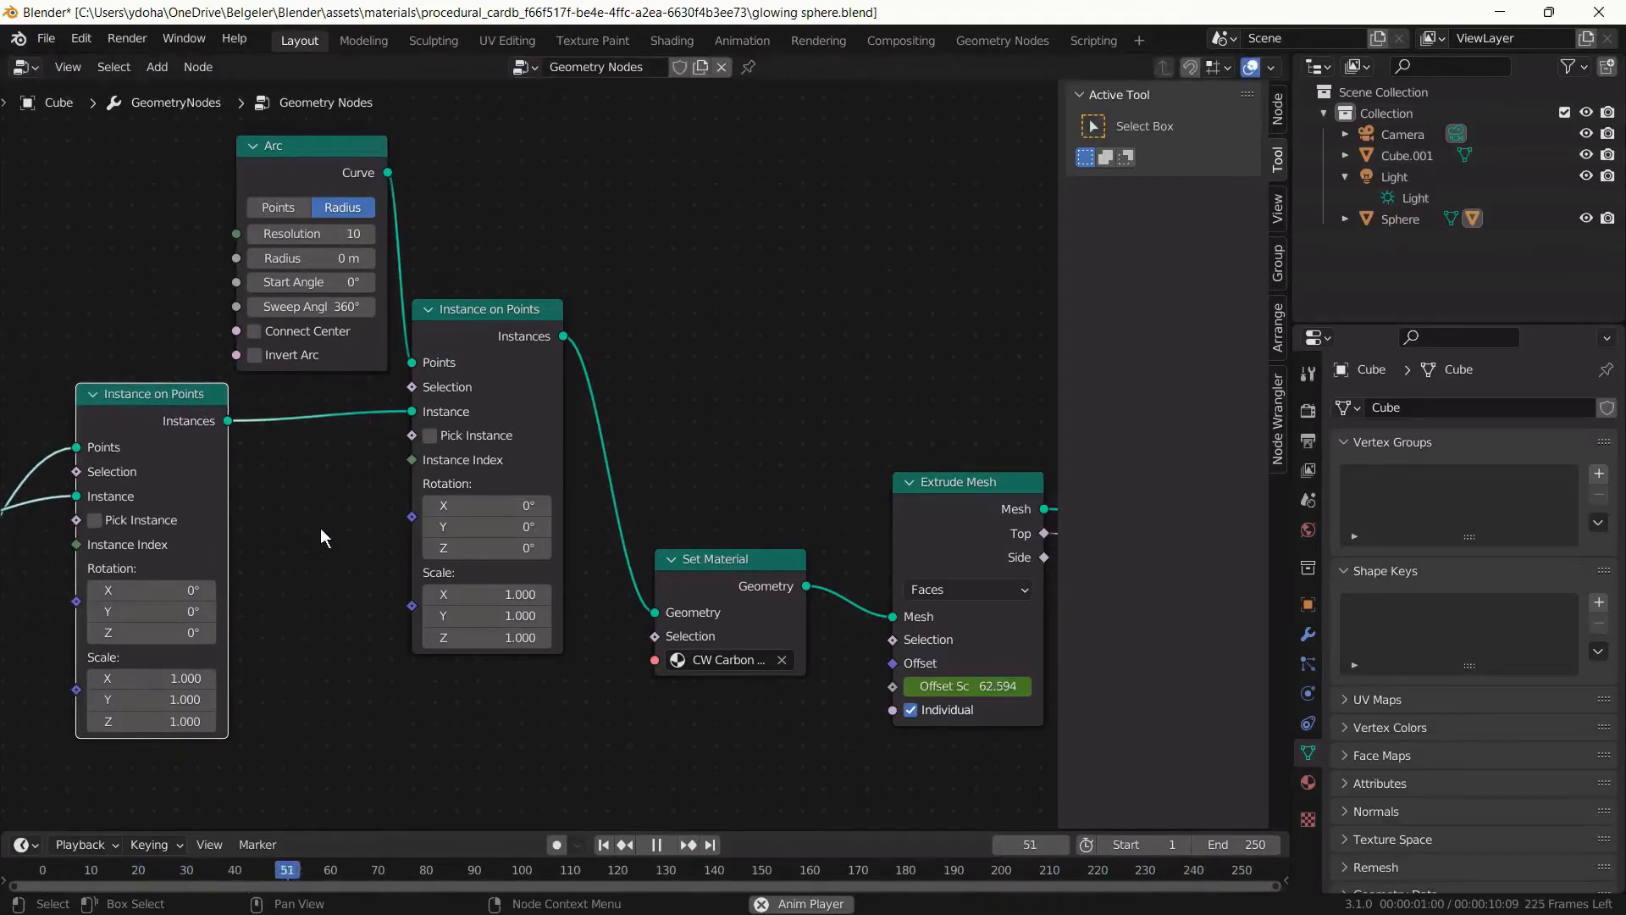
# Stack the Cone node above the Ico Sphere node and bring both close to the first Instance on Points node.
pyautogui.moveTo(320, 527); pyautogui.dragTo(708, 515, button='middle')
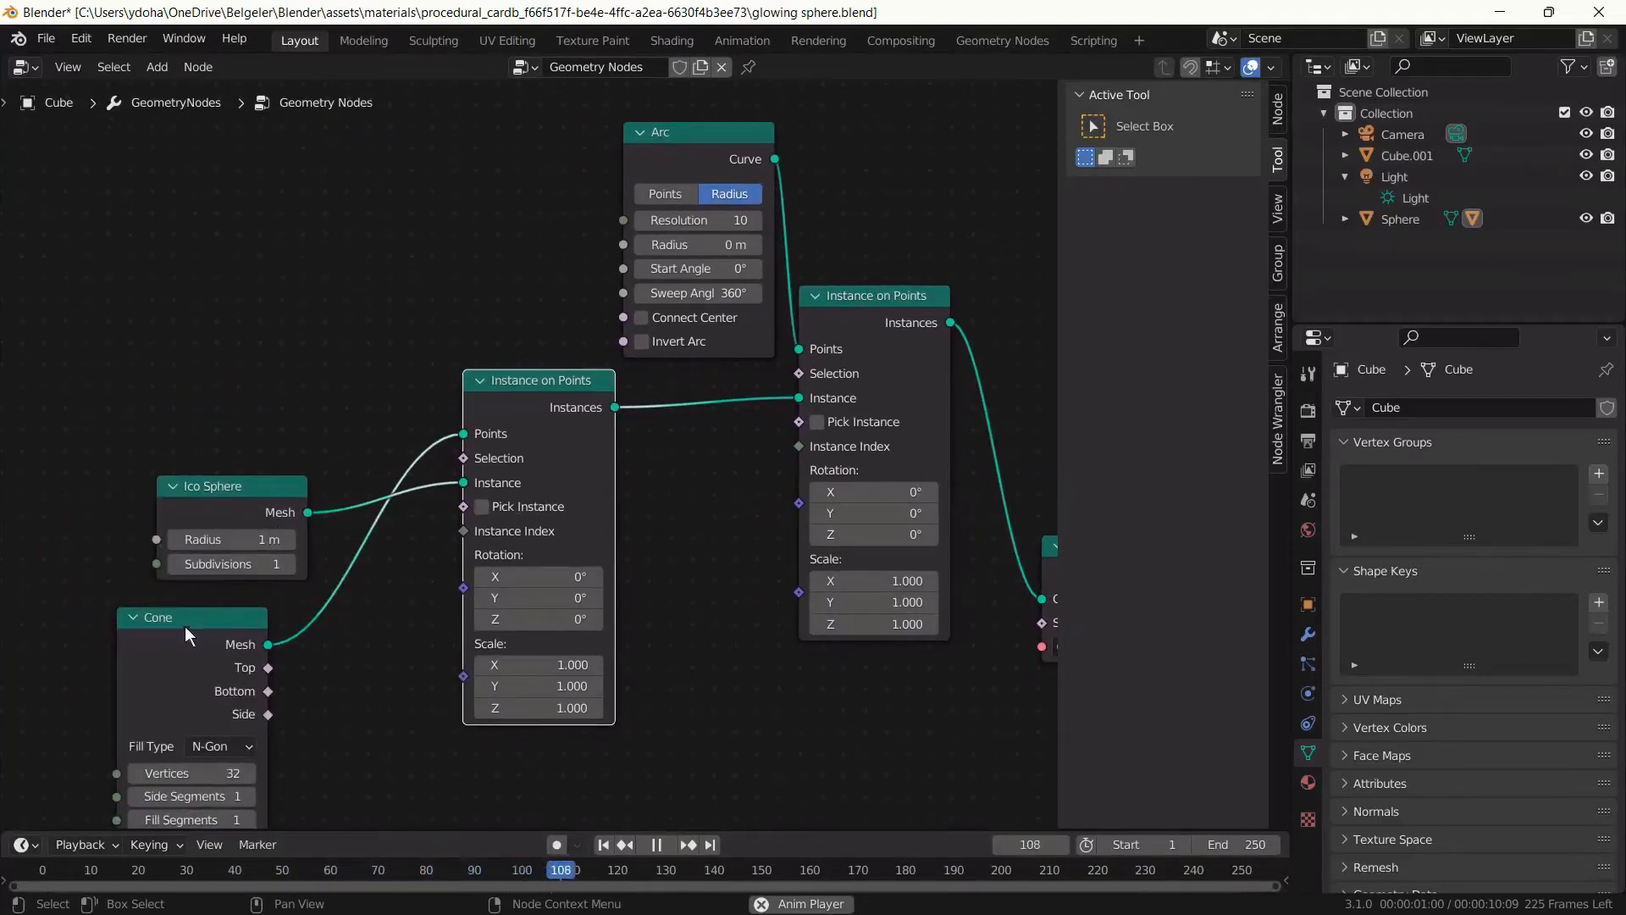
pyautogui.moveTo(185, 623); pyautogui.dragTo(63, 323)
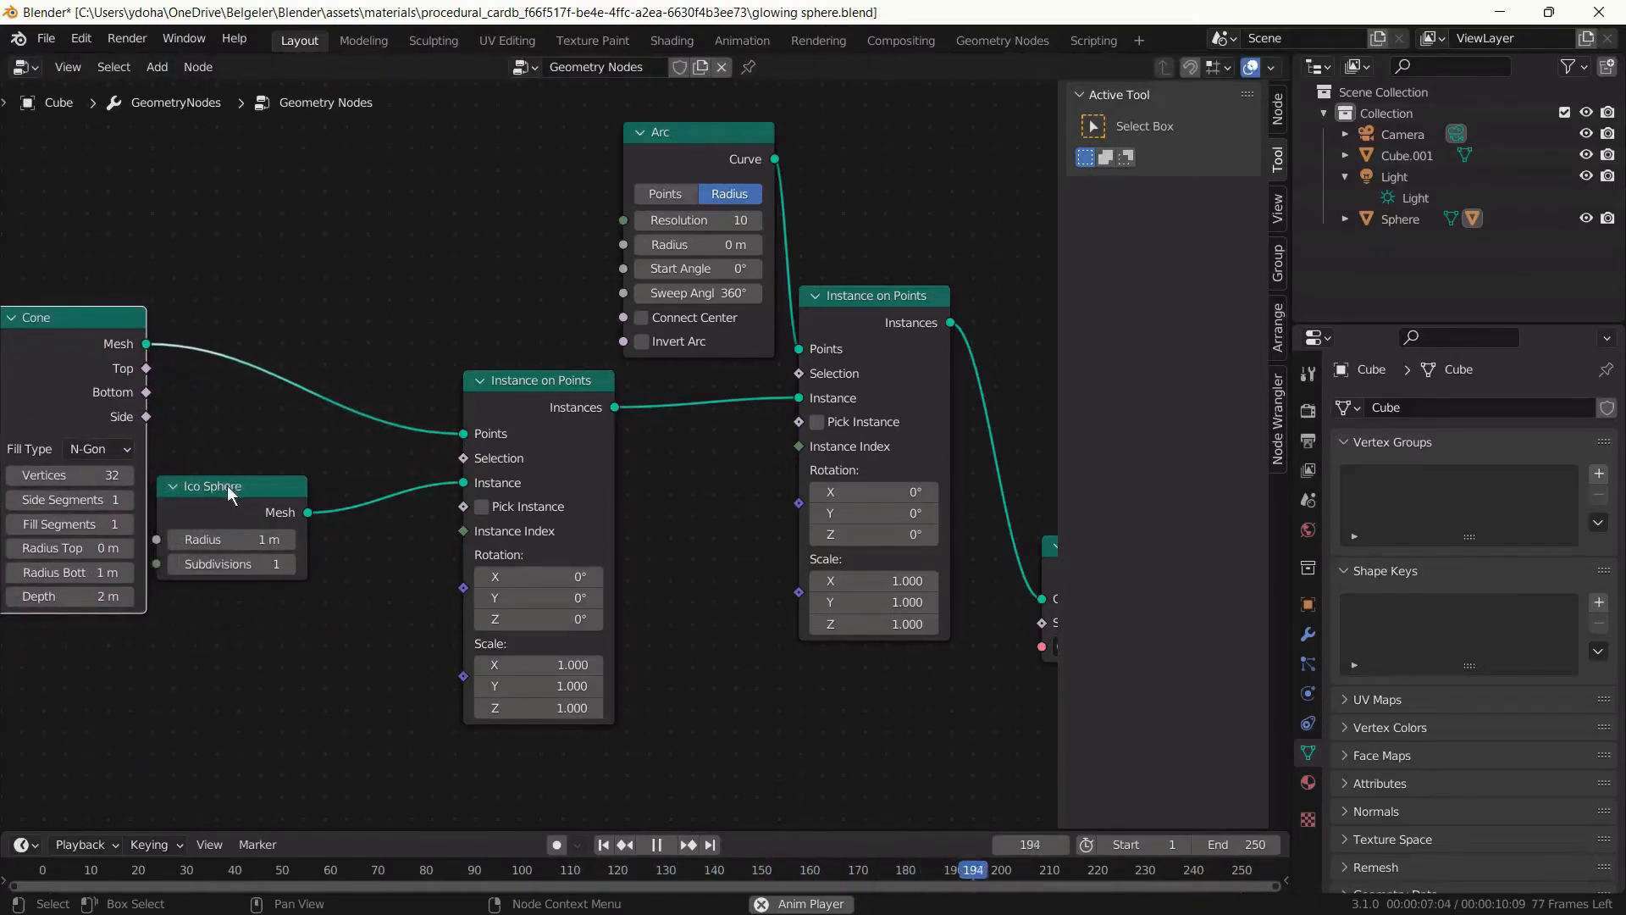
pyautogui.moveTo(227, 486); pyautogui.dragTo(67, 651)
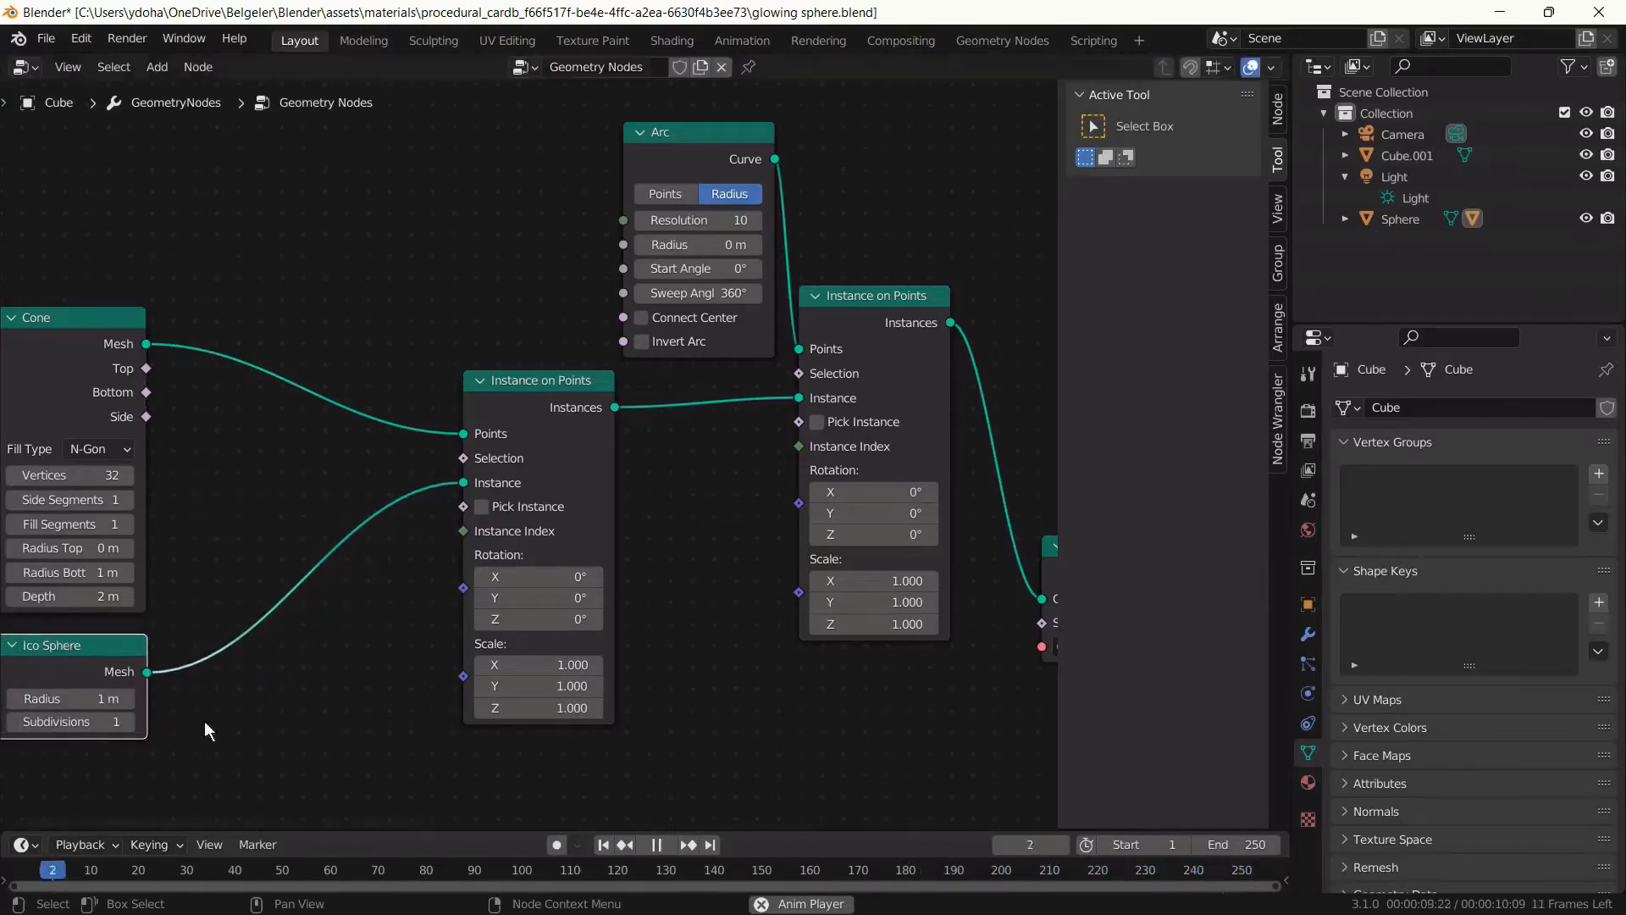
pyautogui.moveTo(205, 719); pyautogui.dragTo(285, 723, button='middle')
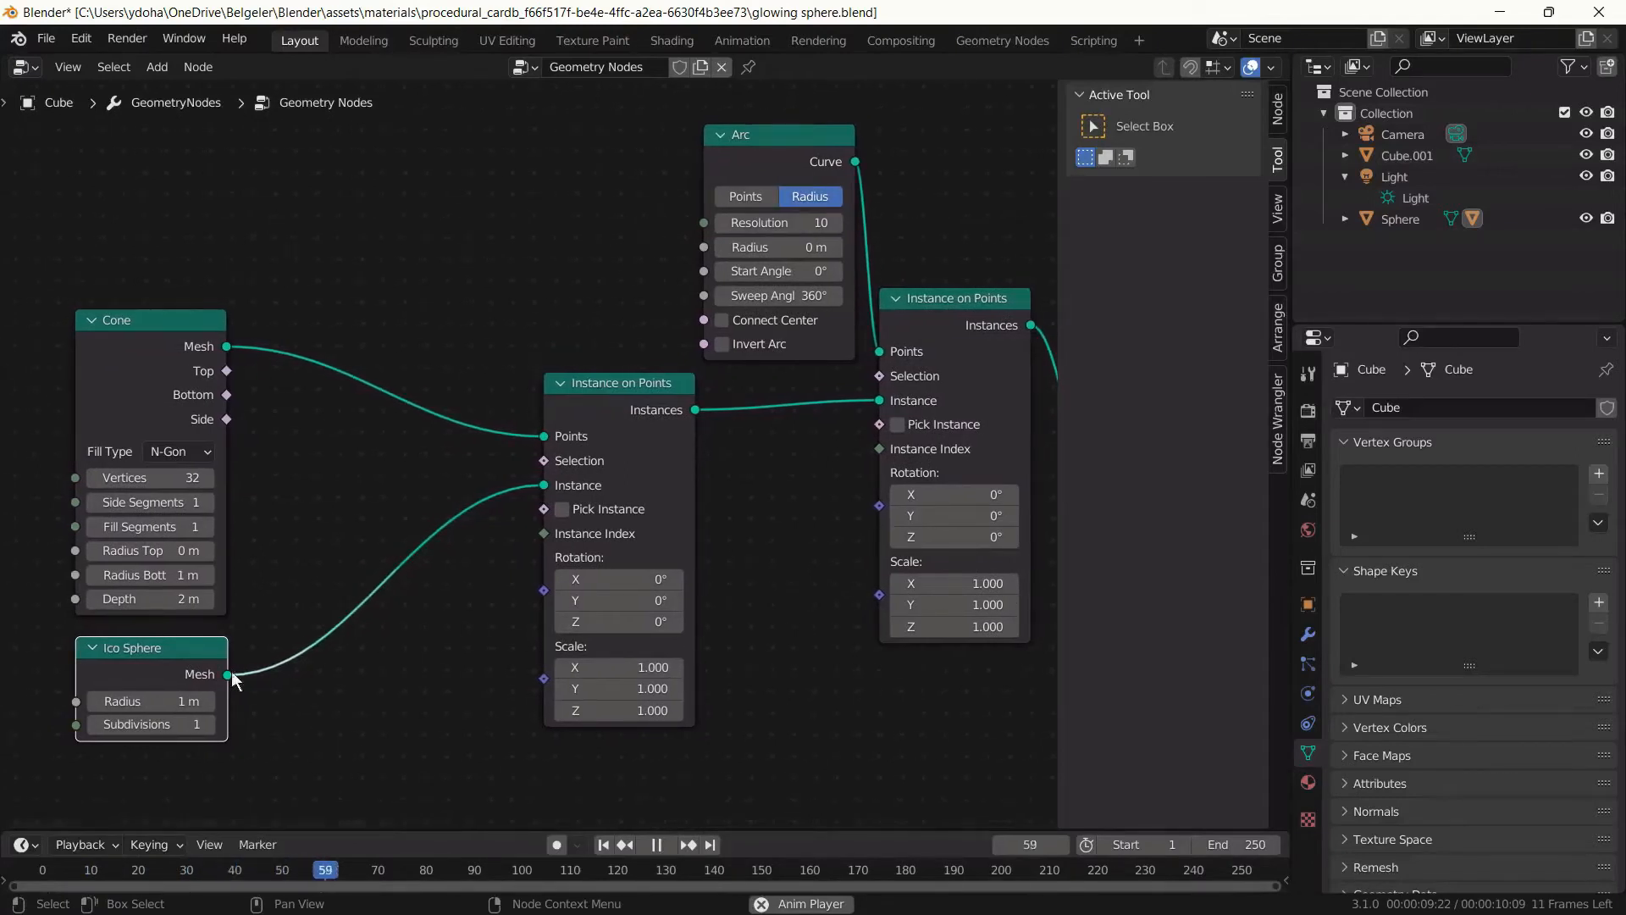
pyautogui.moveTo(29, 311); pyautogui.dragTo(201, 731)
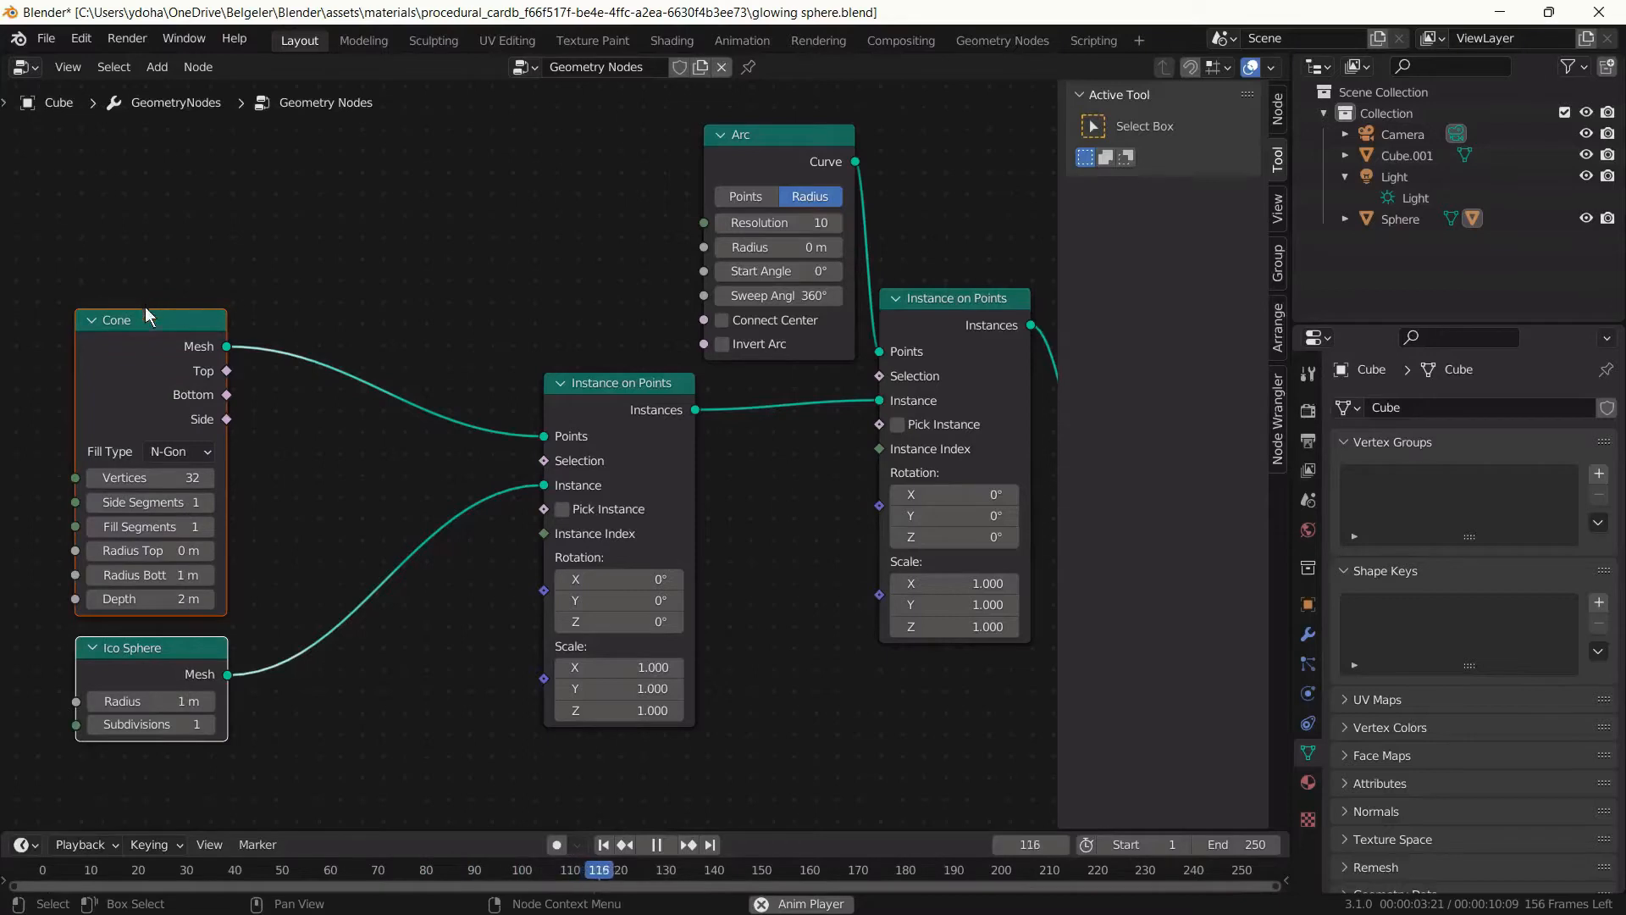
pyautogui.moveTo(147, 322); pyautogui.dragTo(293, 327)
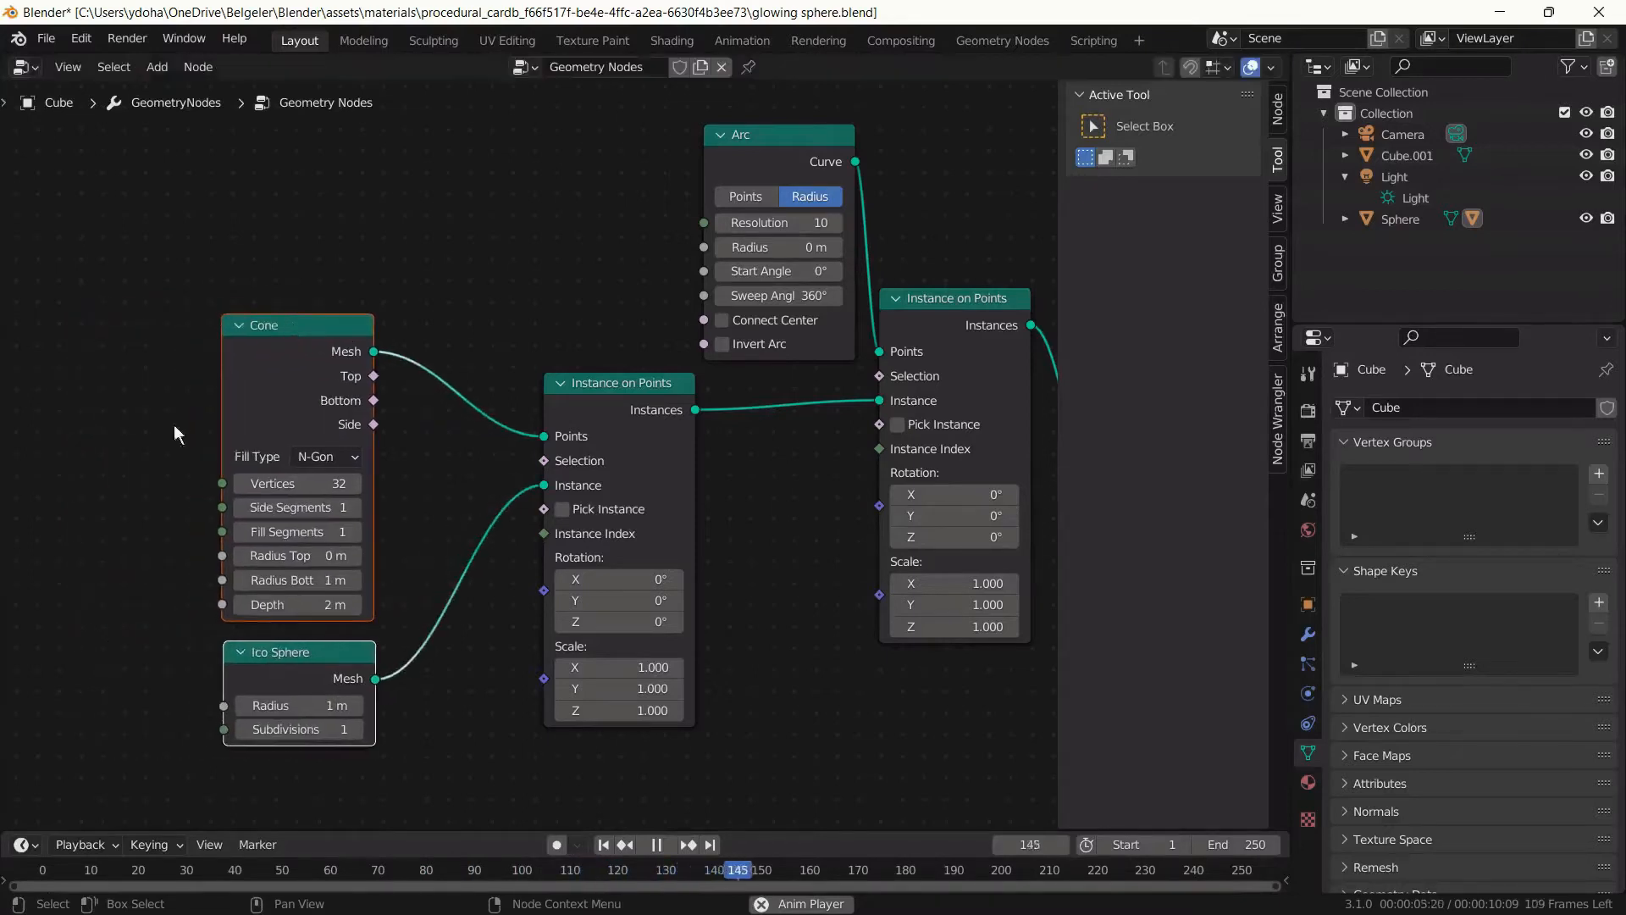
pyautogui.click(128, 520)
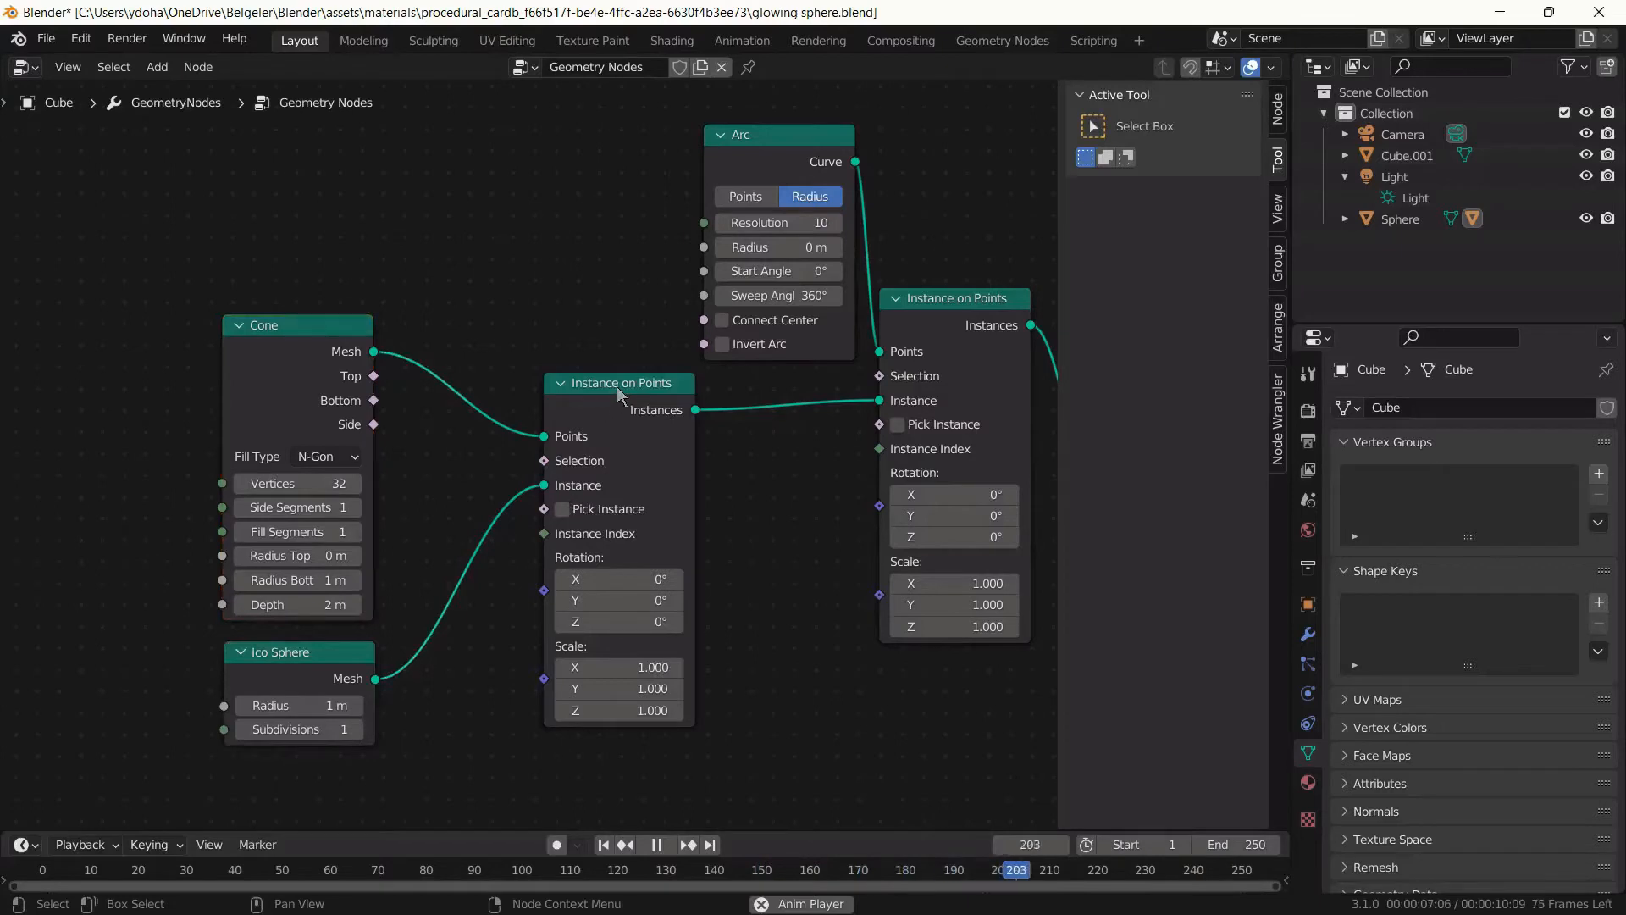
pyautogui.moveTo(616, 386); pyautogui.dragTo(545, 373)
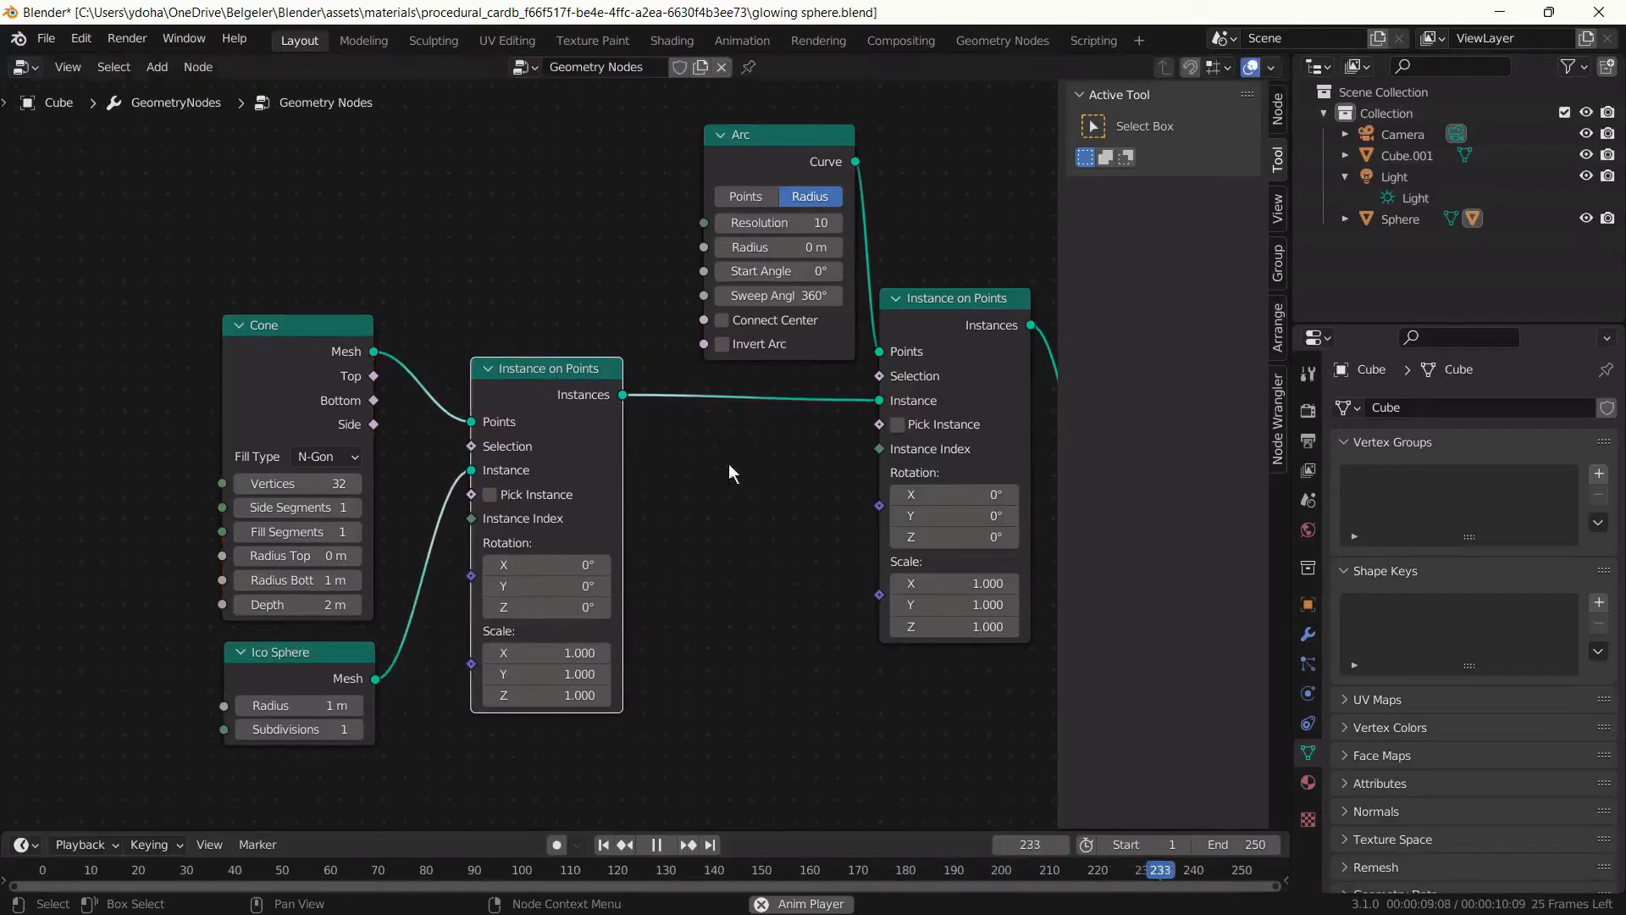
# Follow the chain through Set Material and the Extrude Mesh nodes, and move the last Extrude Mesh closer to the preceding one.
pyautogui.moveTo(747, 476); pyautogui.dragTo(256, 501, button='middle')
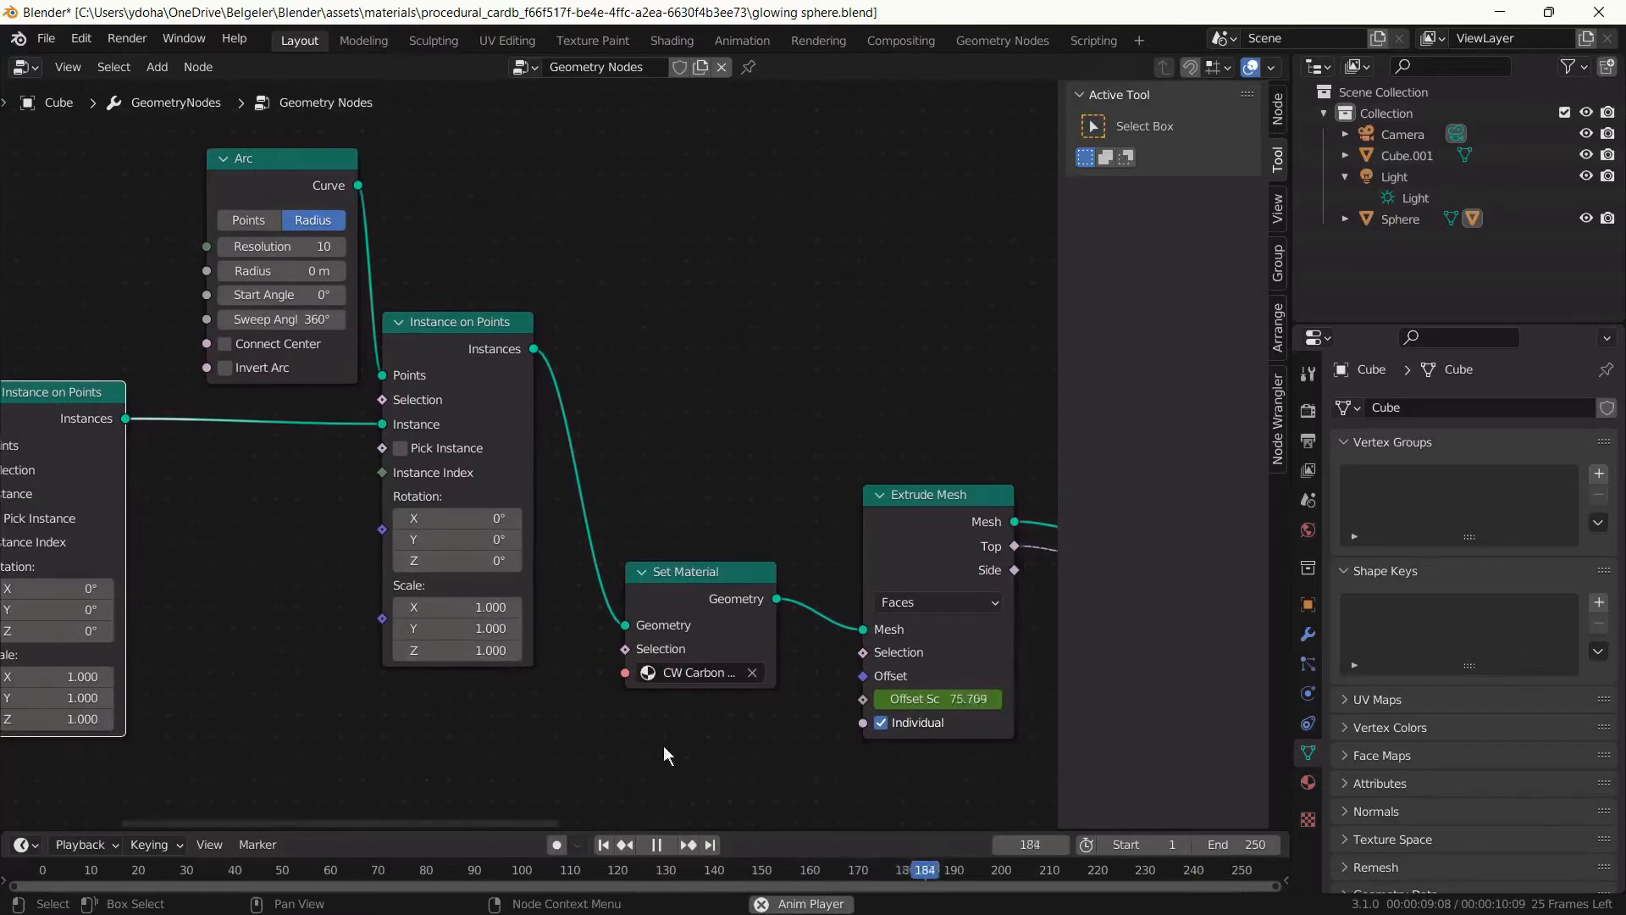
pyautogui.moveTo(697, 745); pyautogui.dragTo(408, 735, button='middle')
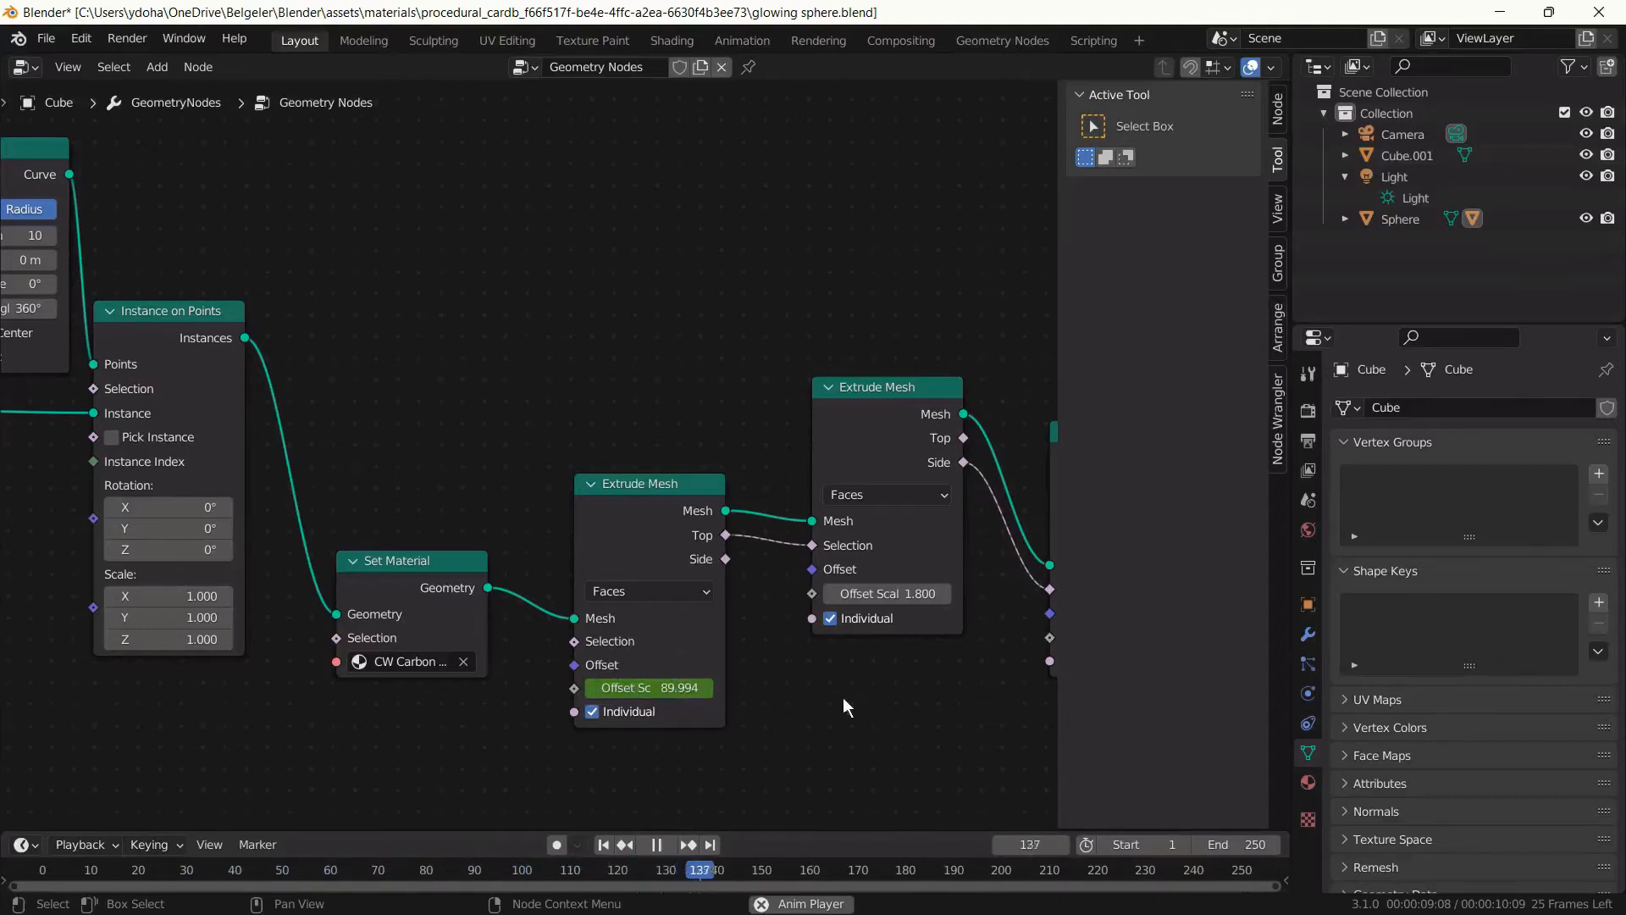
pyautogui.moveTo(882, 709); pyautogui.dragTo(486, 700, button='middle')
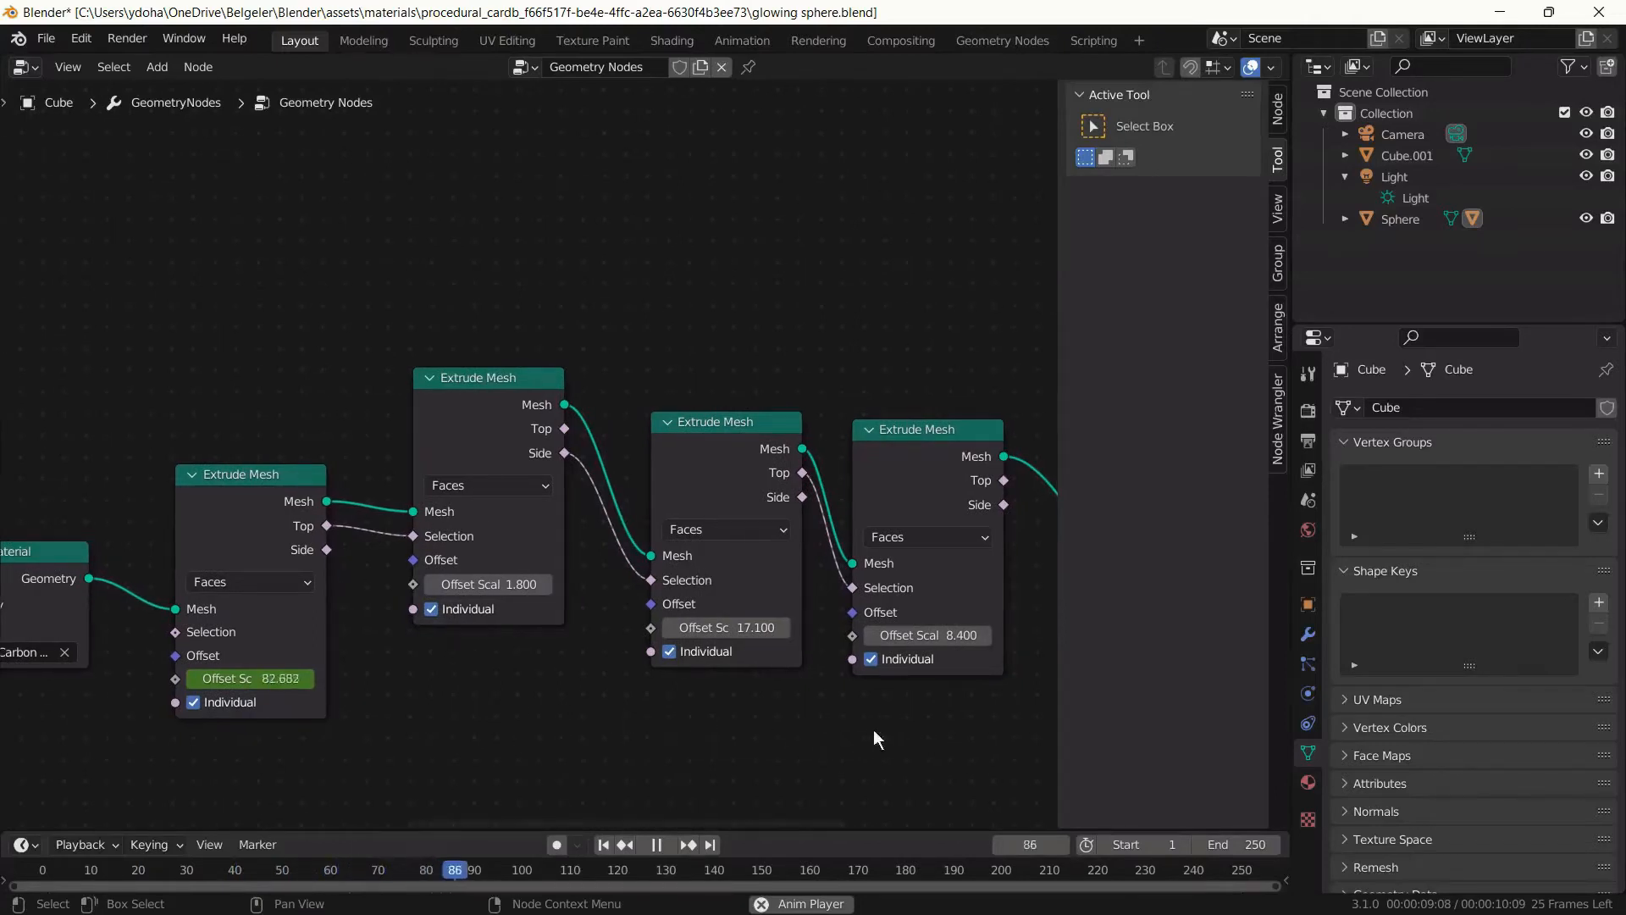
pyautogui.moveTo(872, 730); pyautogui.dragTo(437, 720, button='middle')
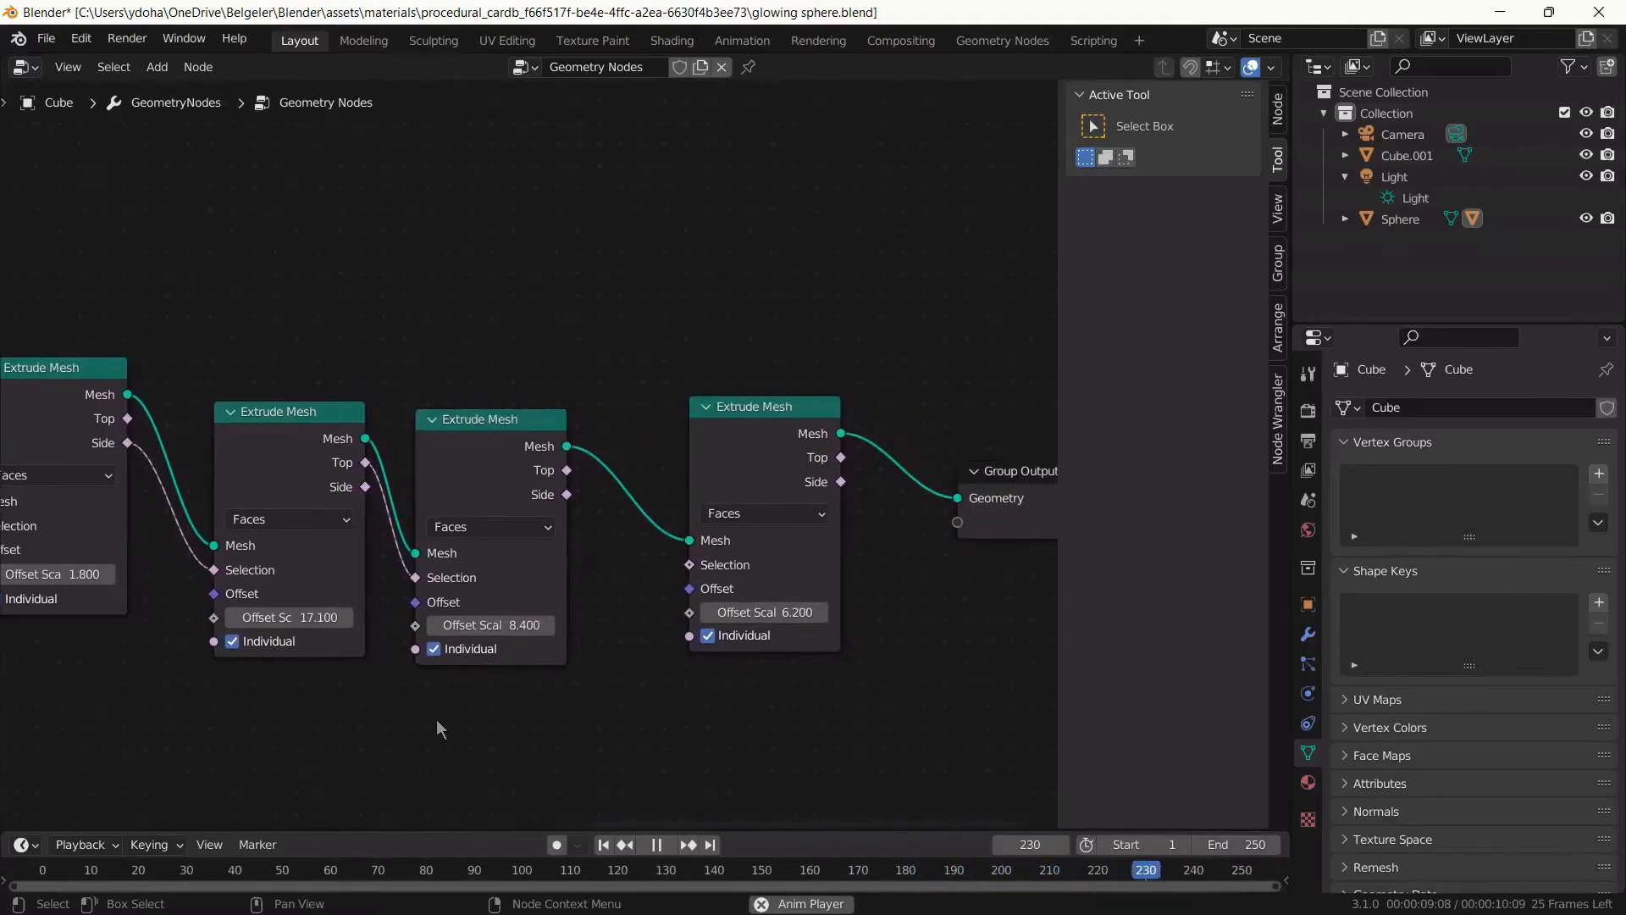
pyautogui.moveTo(774, 404); pyautogui.dragTo(702, 404)
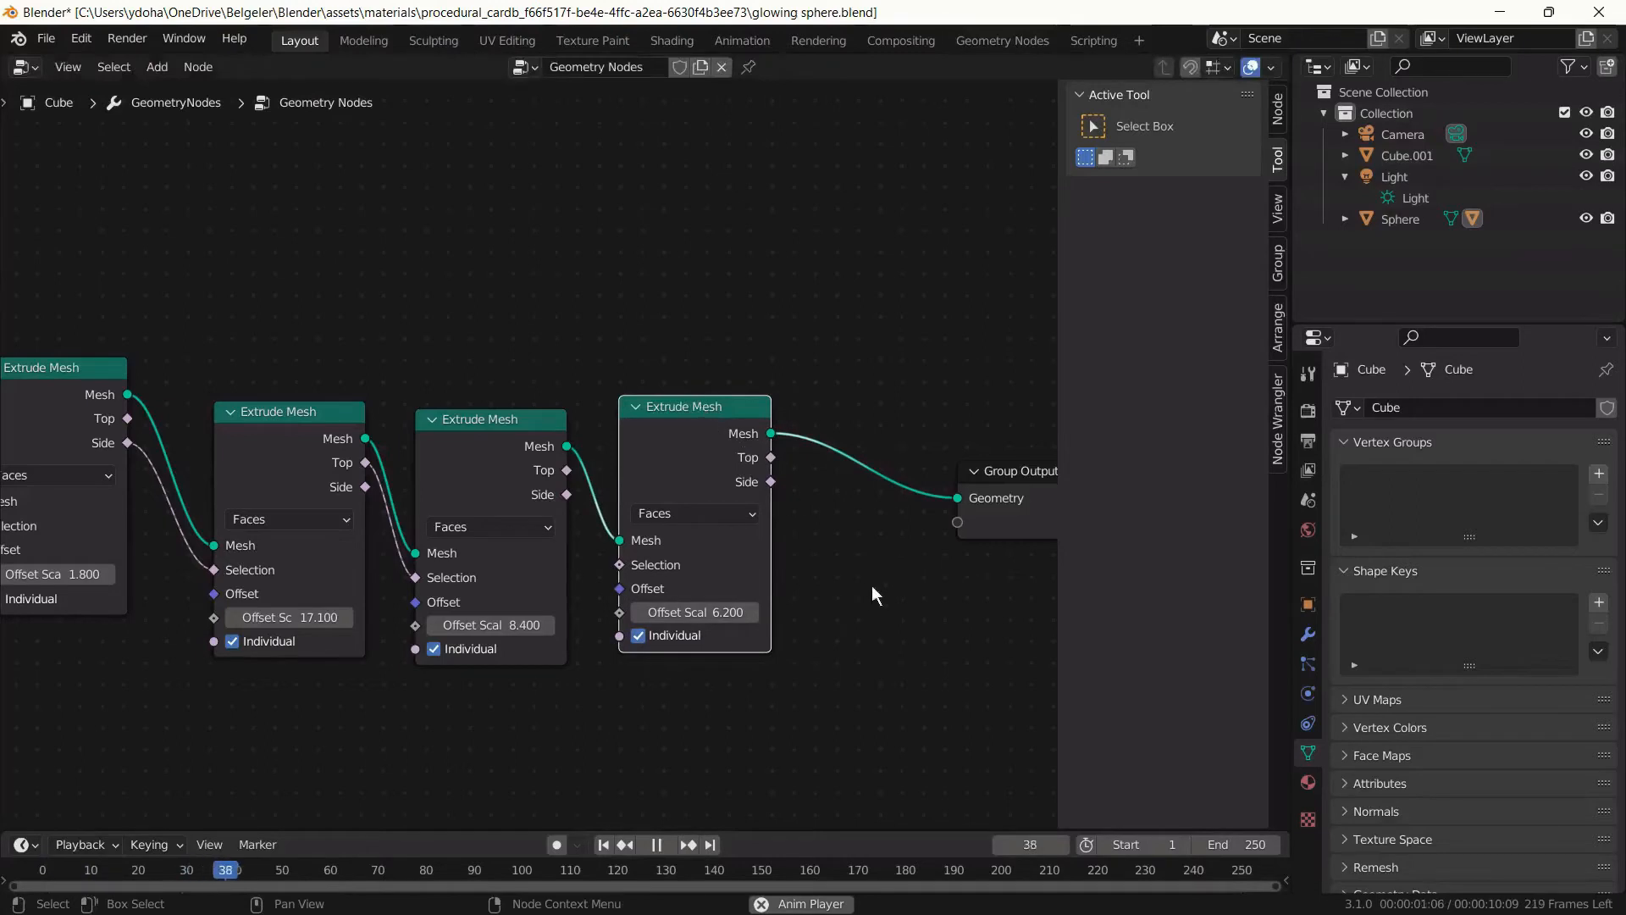
# Review the rearranged geometry node tree as a whole, from the Cone node through to Group Output.
pyautogui.moveTo(1013, 648); pyautogui.dragTo(866, 654, button='middle')
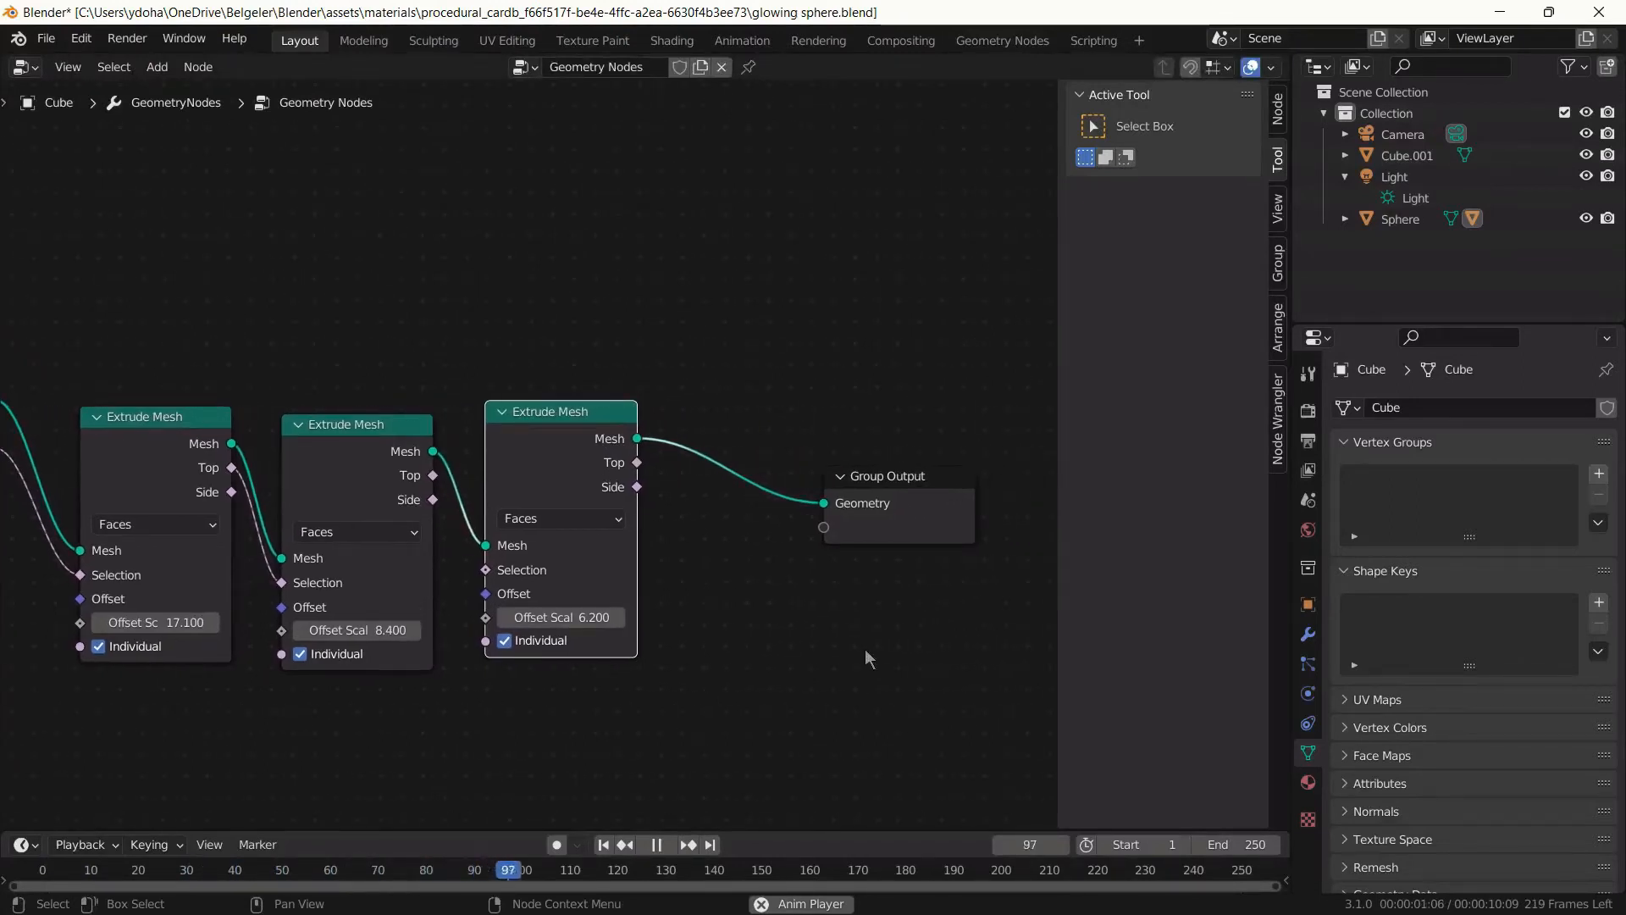
pyautogui.scroll(-1, 840, 648)
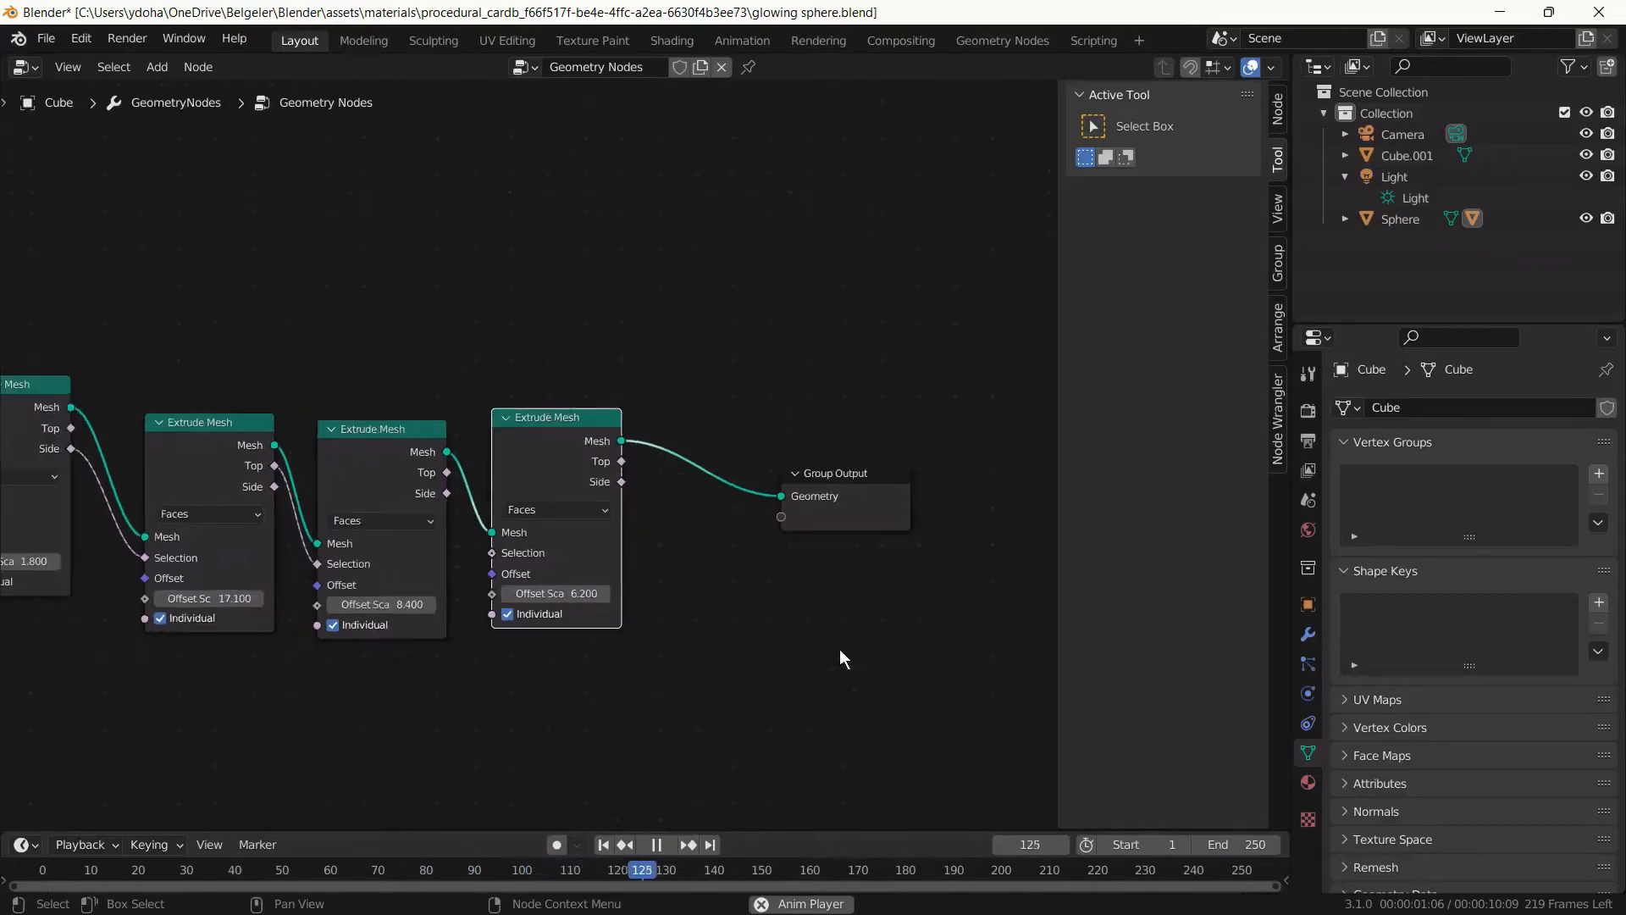
pyautogui.scroll(-1, 779, 651)
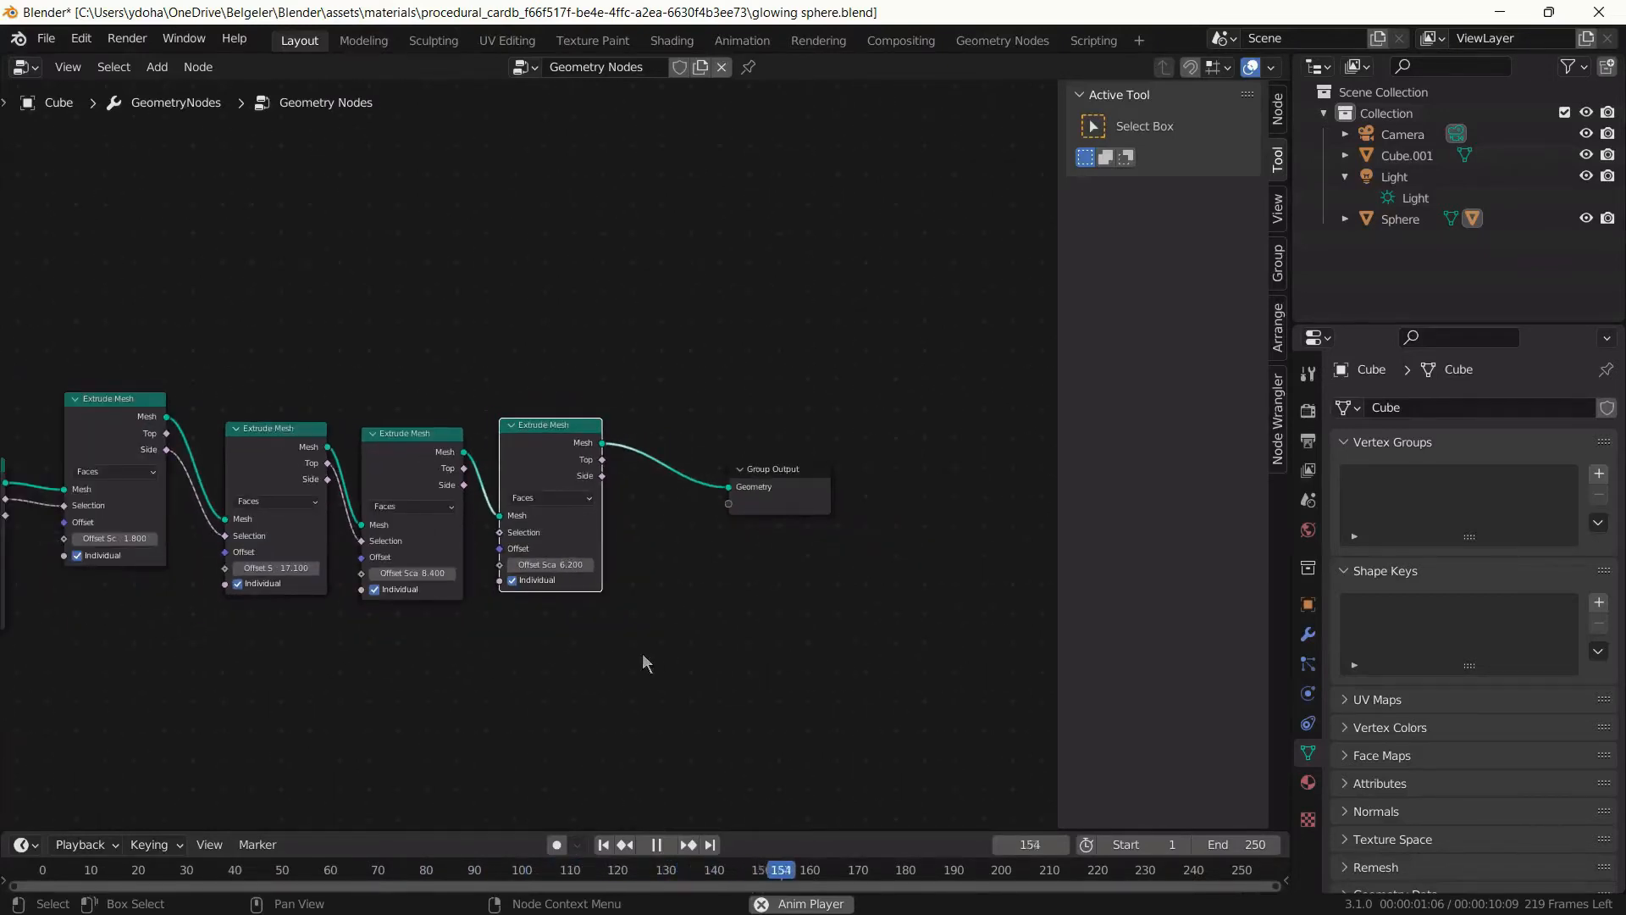
pyautogui.moveTo(642, 653); pyautogui.dragTo(752, 654, button='middle')
pyautogui.scroll(-1, 717, 654)
pyautogui.scroll(-1, 768, 652)
pyautogui.moveTo(643, 656); pyautogui.dragTo(780, 675, button='middle')
pyautogui.scroll(-1, 779, 675)
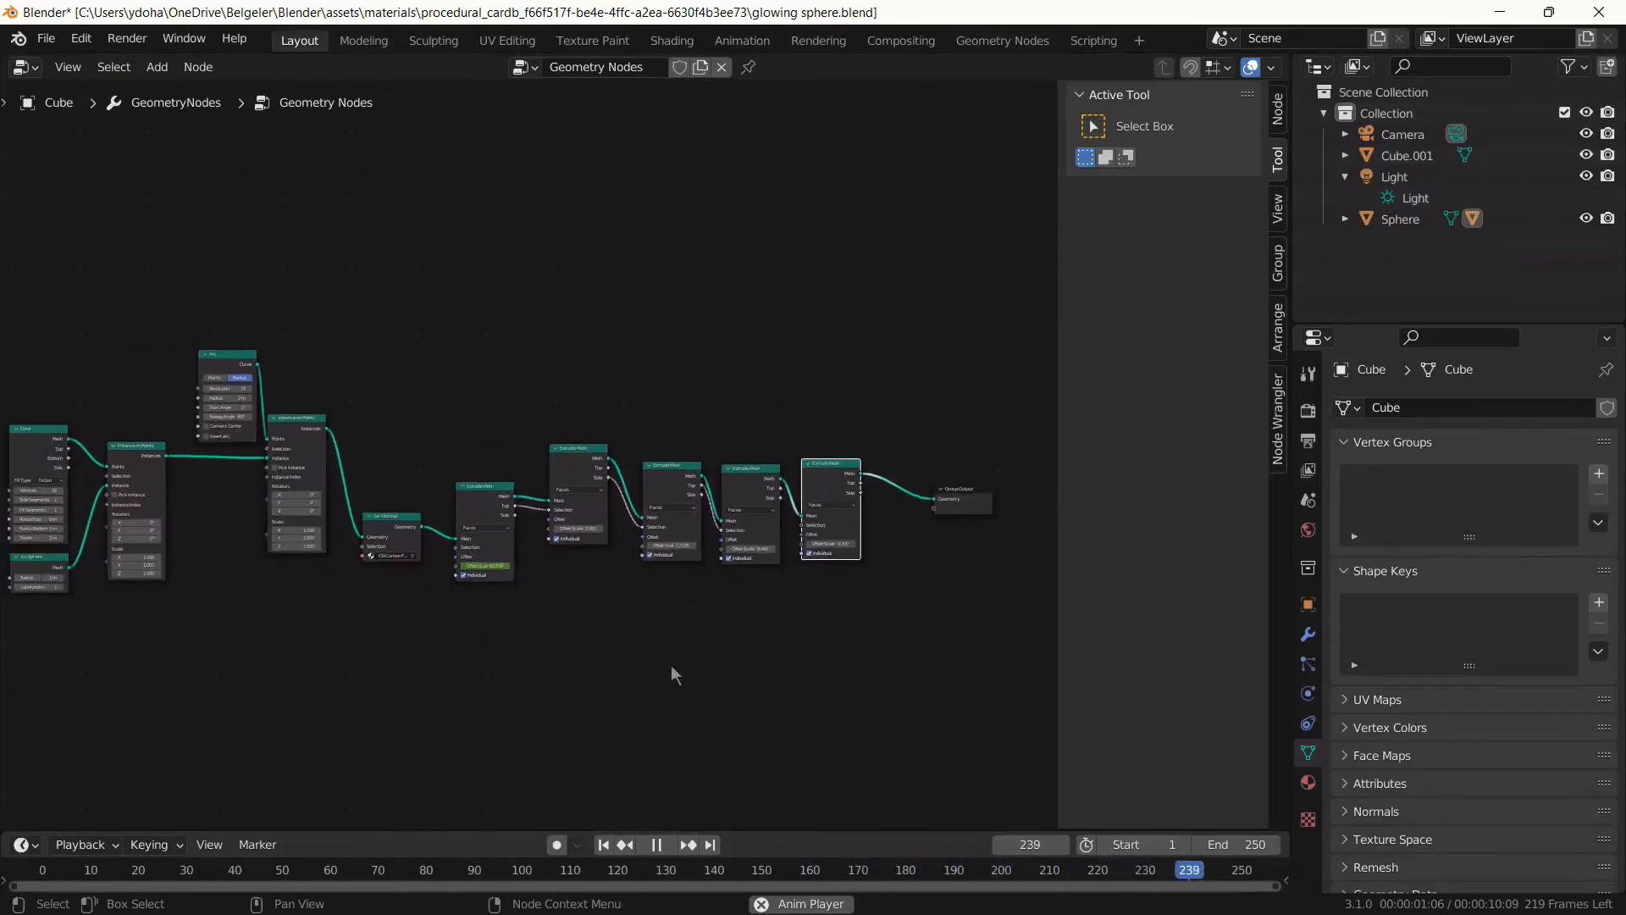
pyautogui.moveTo(671, 664)
pyautogui.mouseDown(button='middle')
pyautogui.moveTo(741, 675)
pyautogui.moveTo(683, 674)
pyautogui.mouseUp(button='middle')
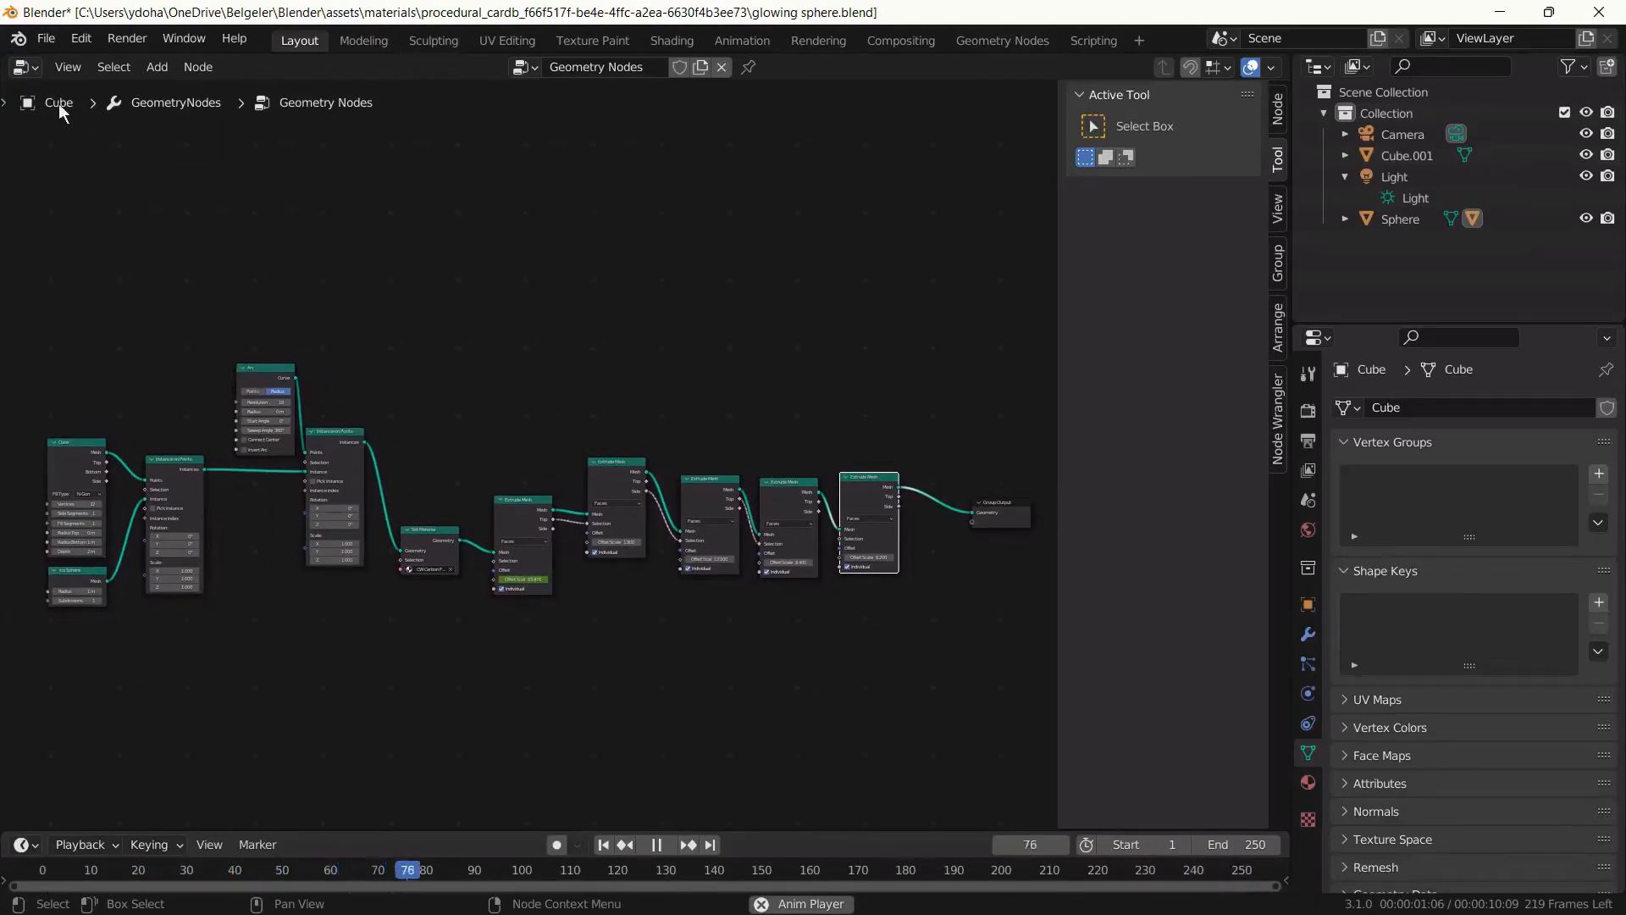
# Switch the node area to the Shader Editor and examine the Principled BSDF settings of the Cube's material.
pyautogui.click(35, 73)
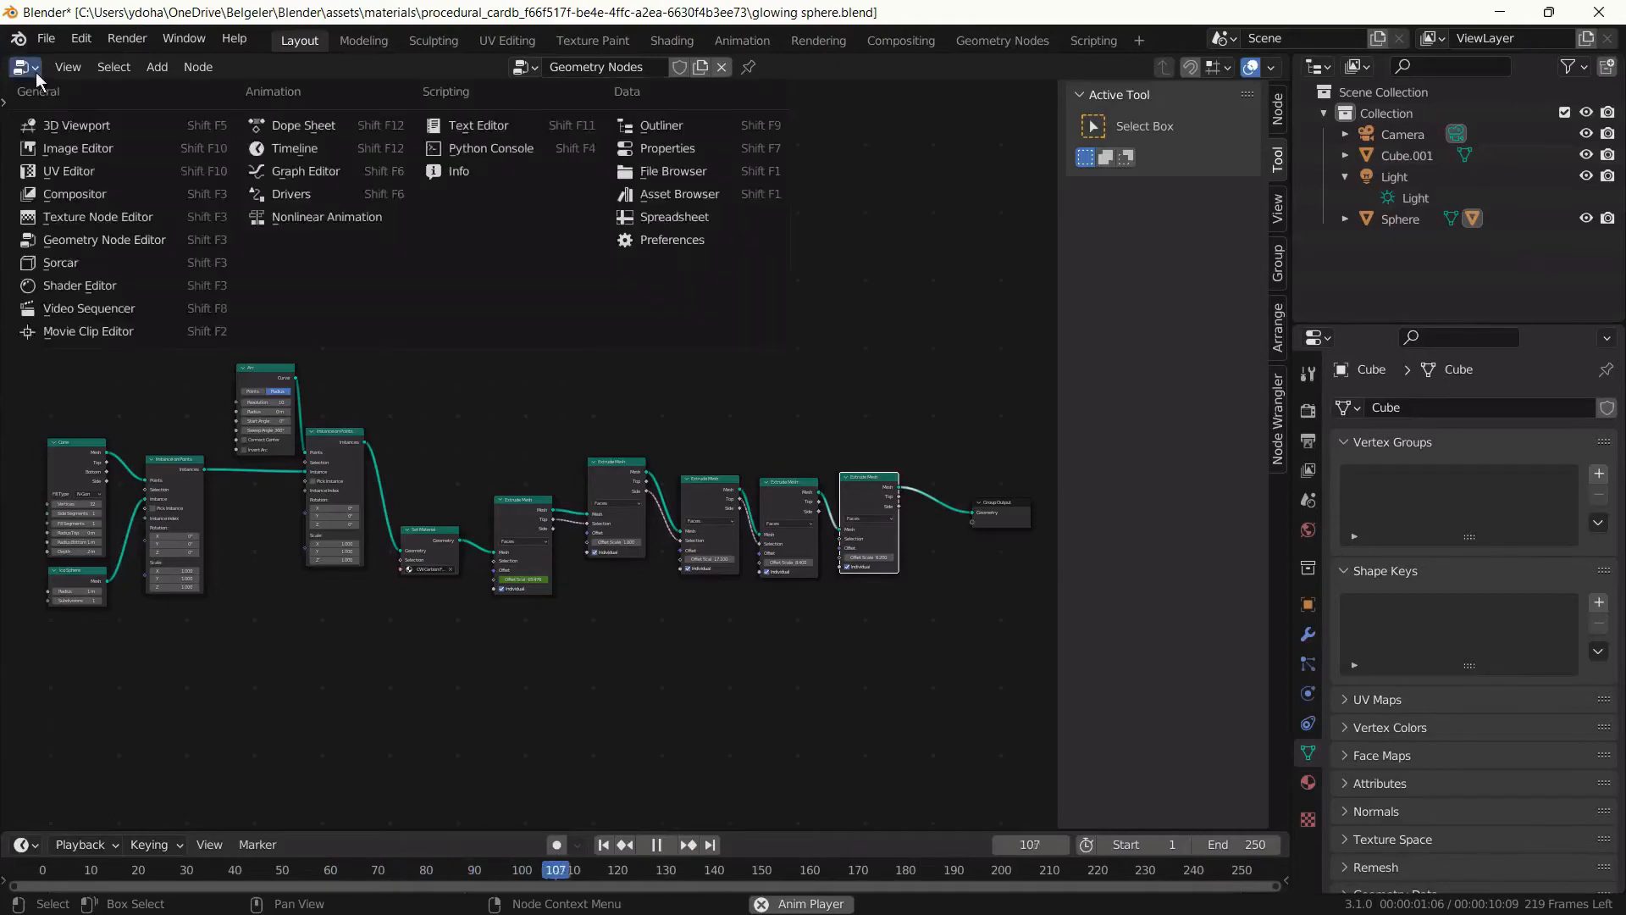
pyautogui.click(55, 291)
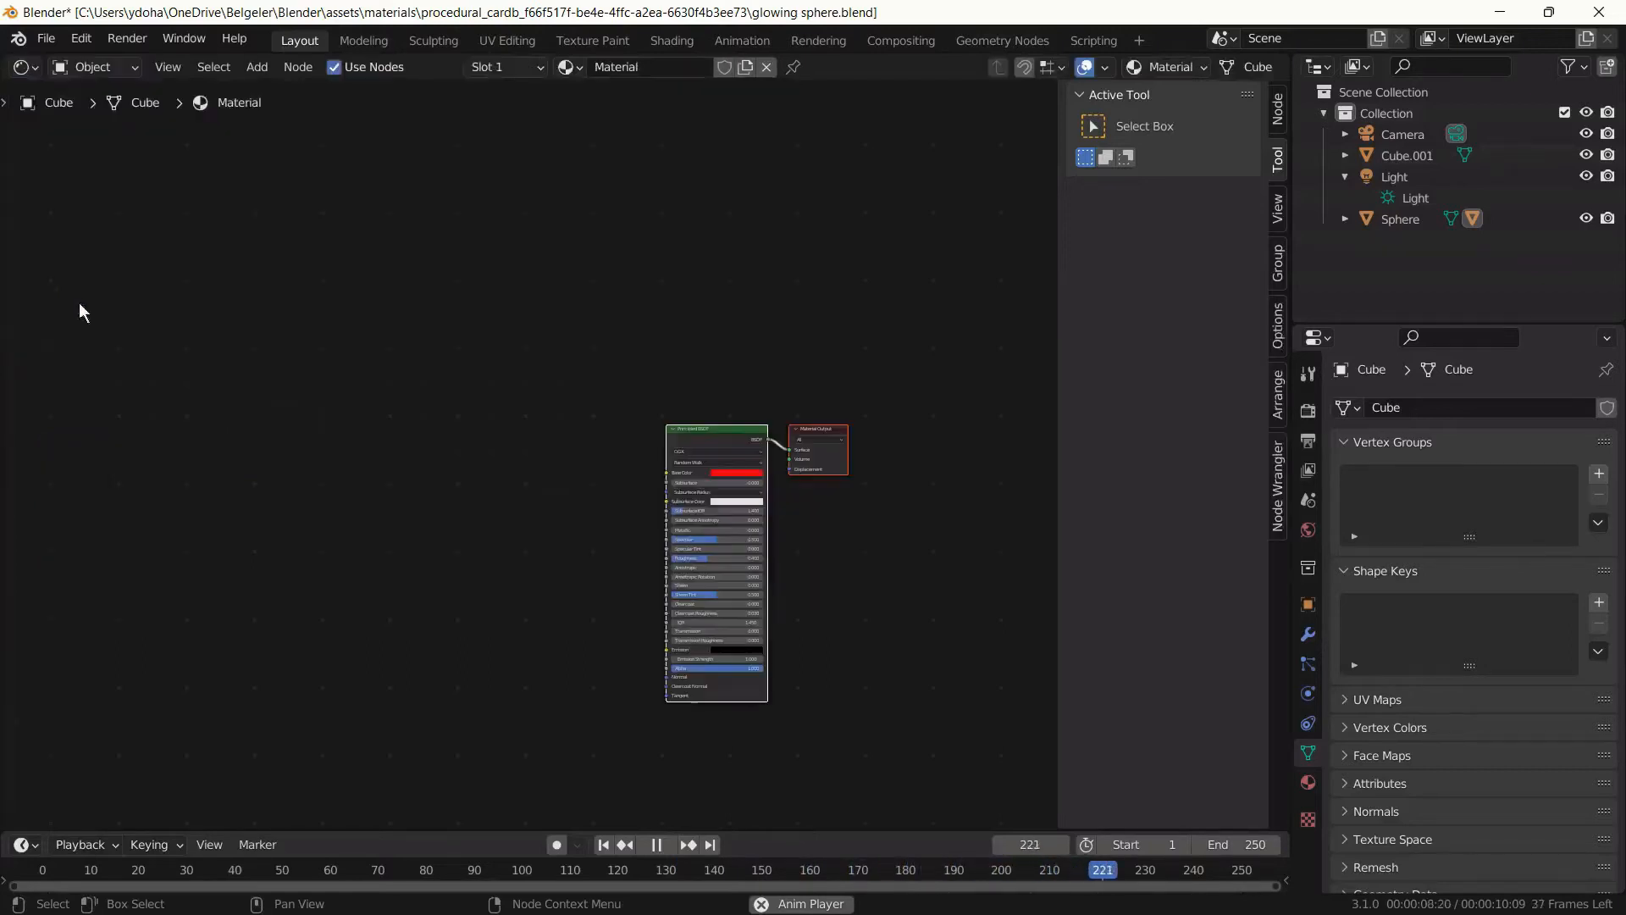
pyautogui.moveTo(547, 564); pyautogui.dragTo(256, 481, button='middle')
pyautogui.scroll(1, 383, 521)
pyautogui.scroll(1, 383, 520)
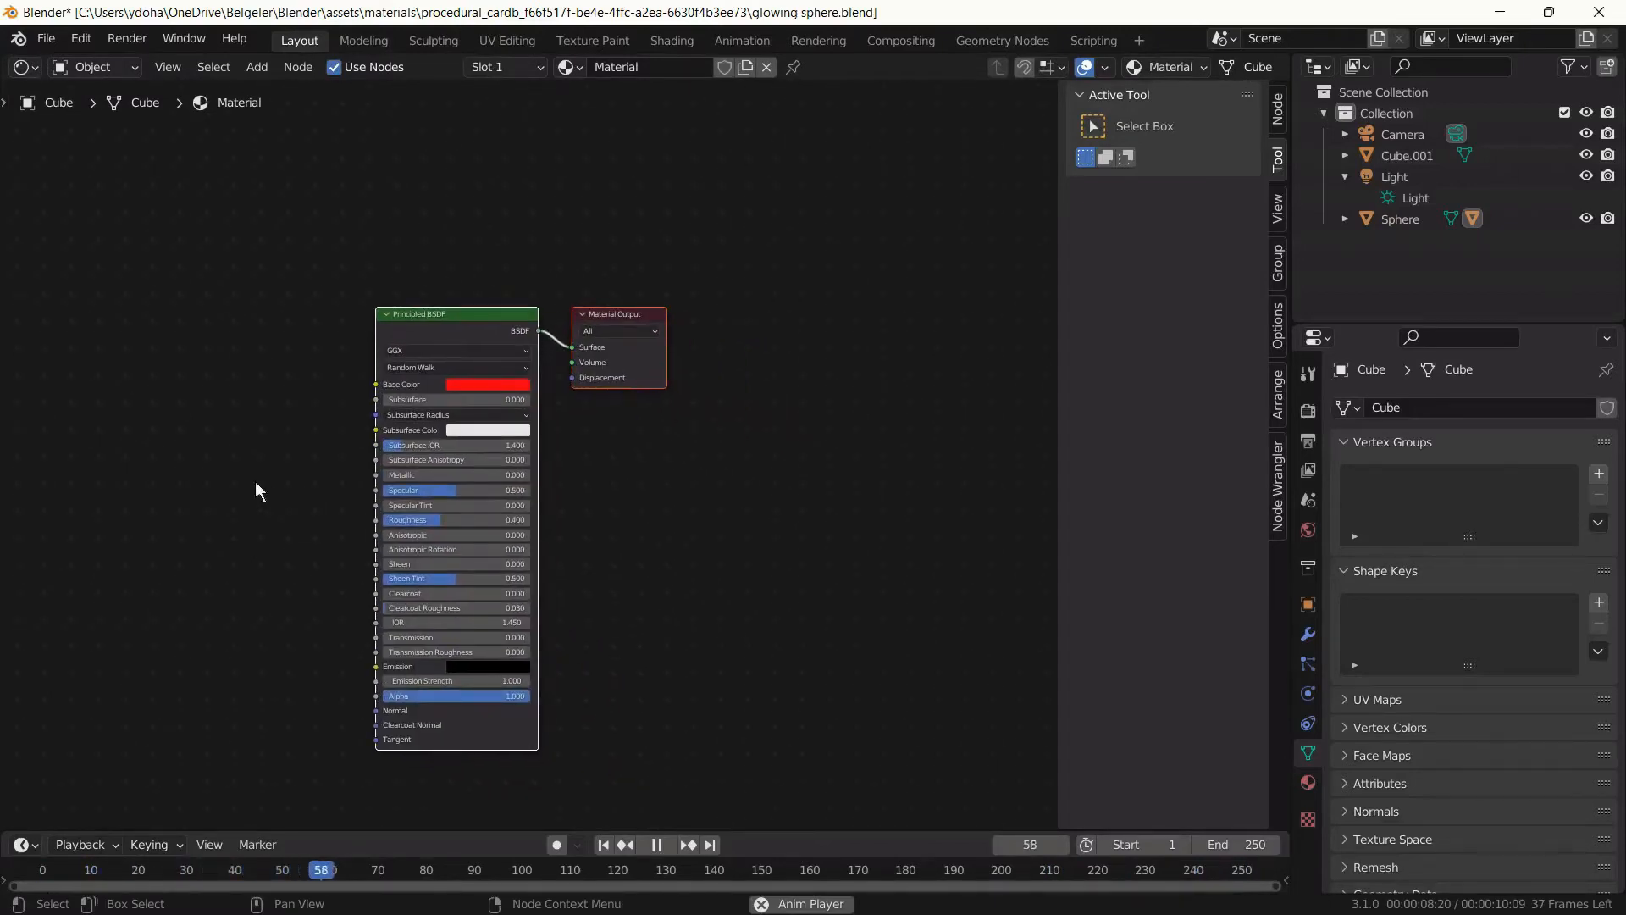
pyautogui.scroll(1, 264, 505)
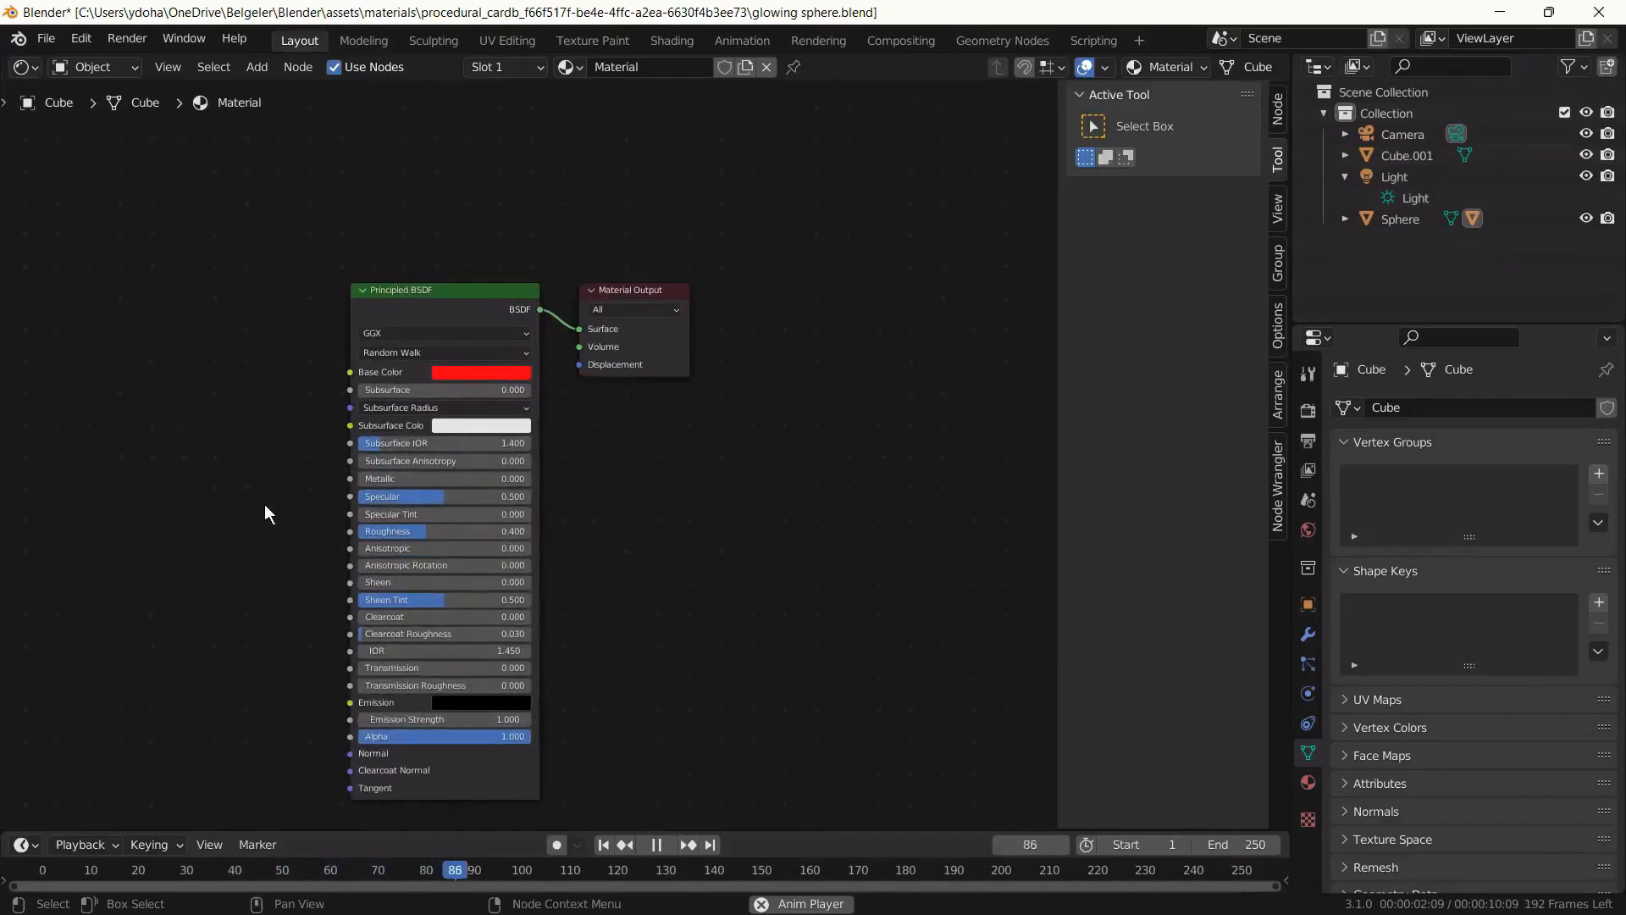
pyautogui.moveTo(265, 506); pyautogui.dragTo(244, 471, button='middle')
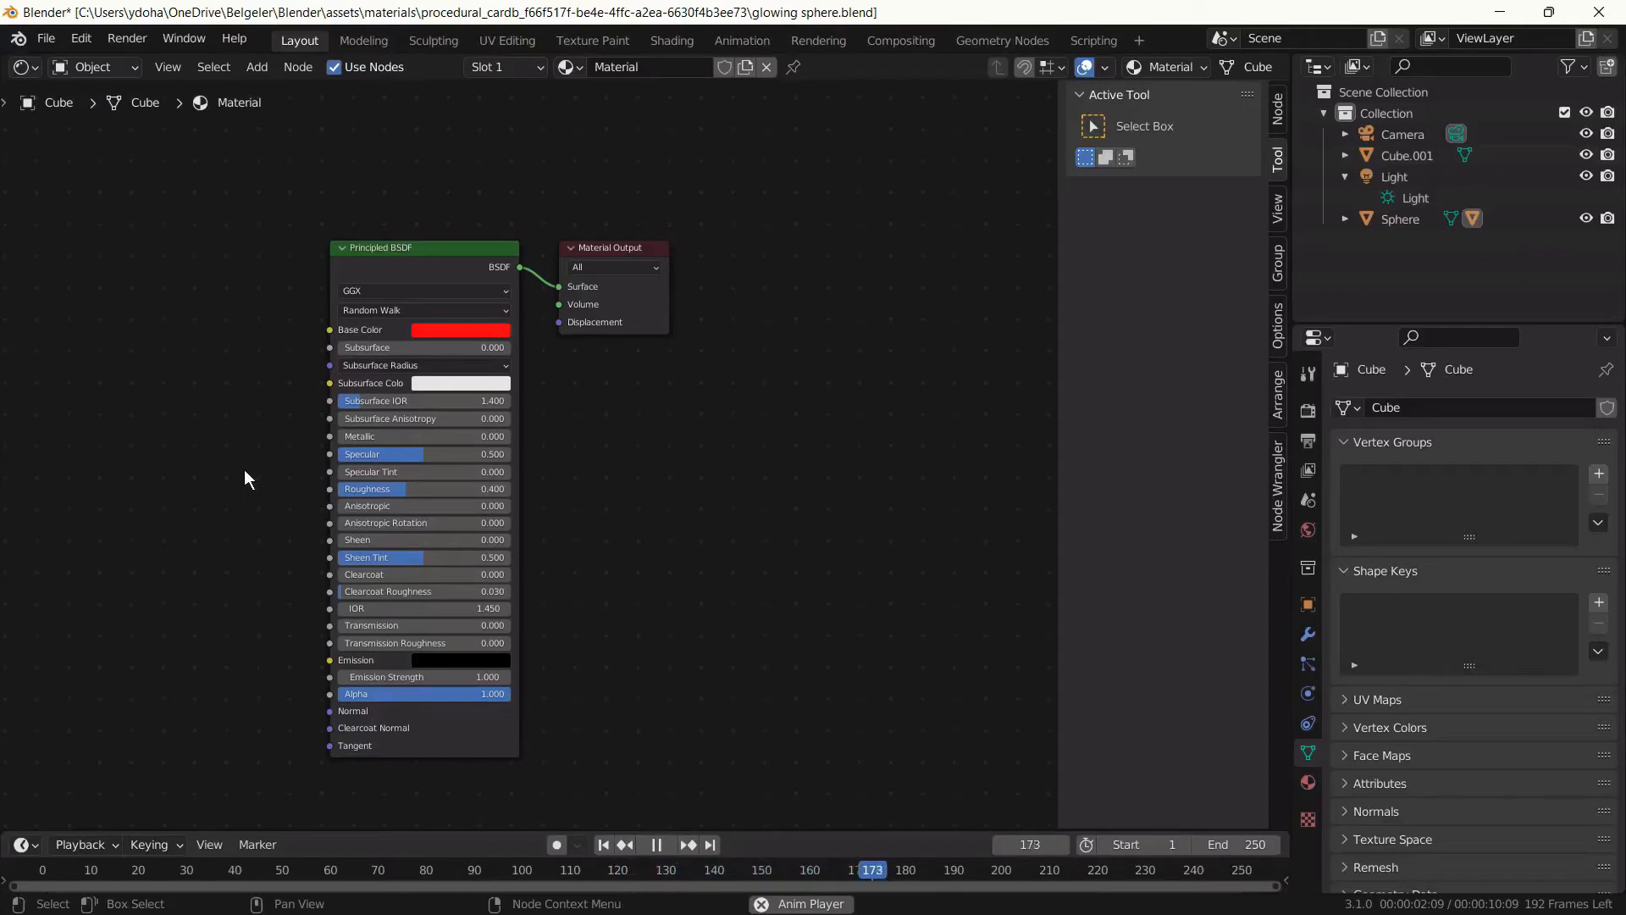
pyautogui.scroll(1, 244, 471)
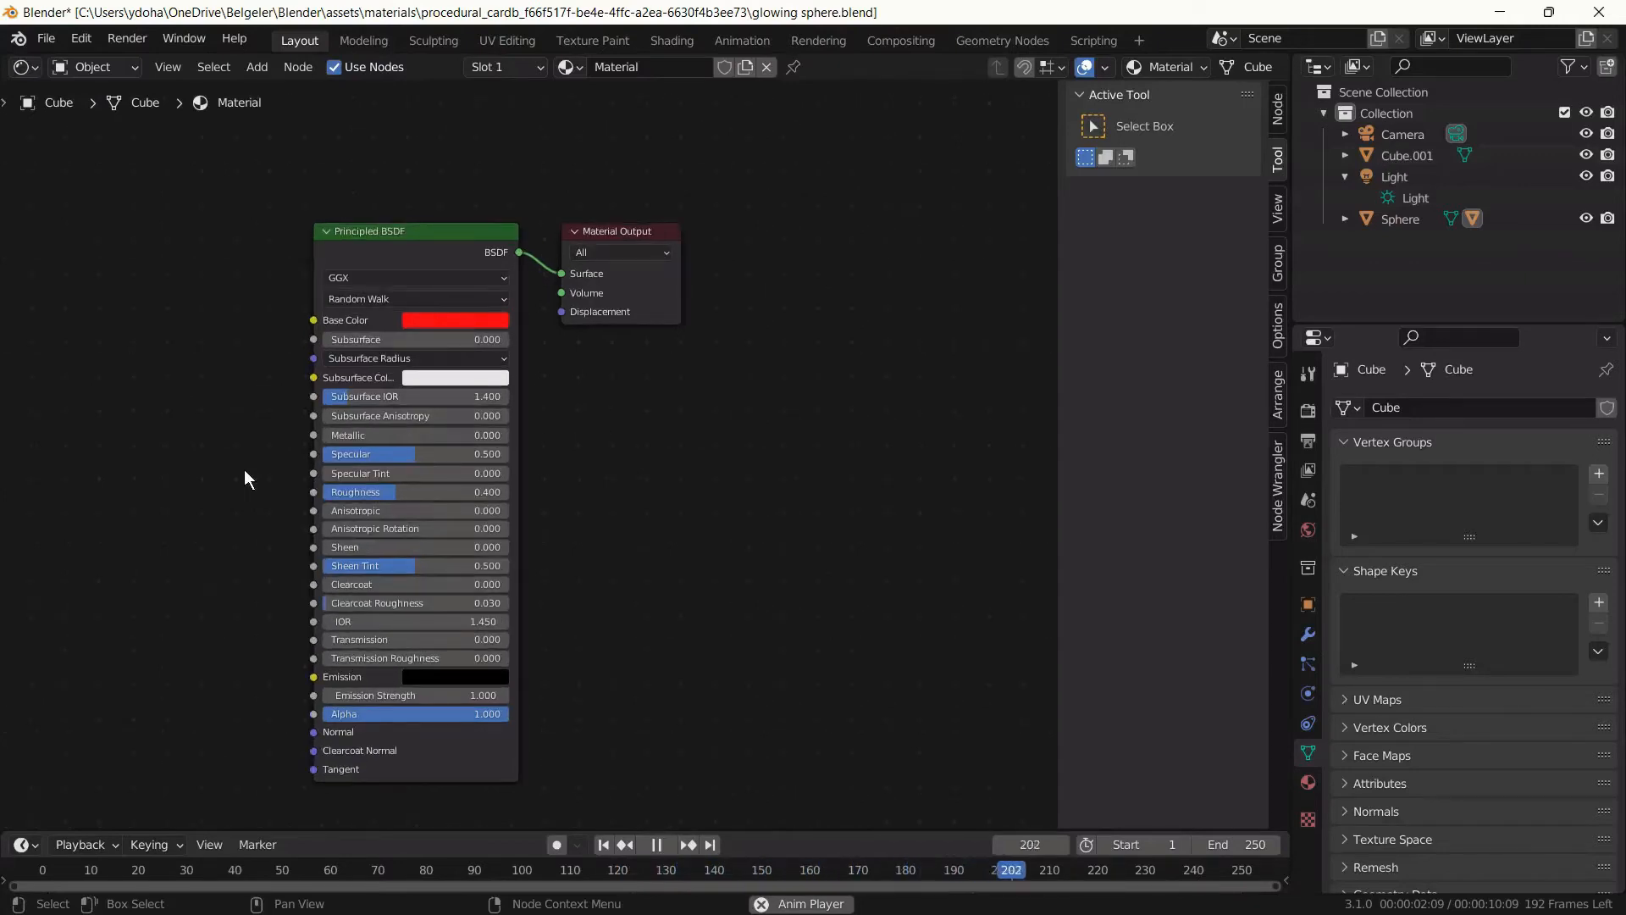
pyautogui.moveTo(244, 471); pyautogui.dragTo(243, 452, button='middle')
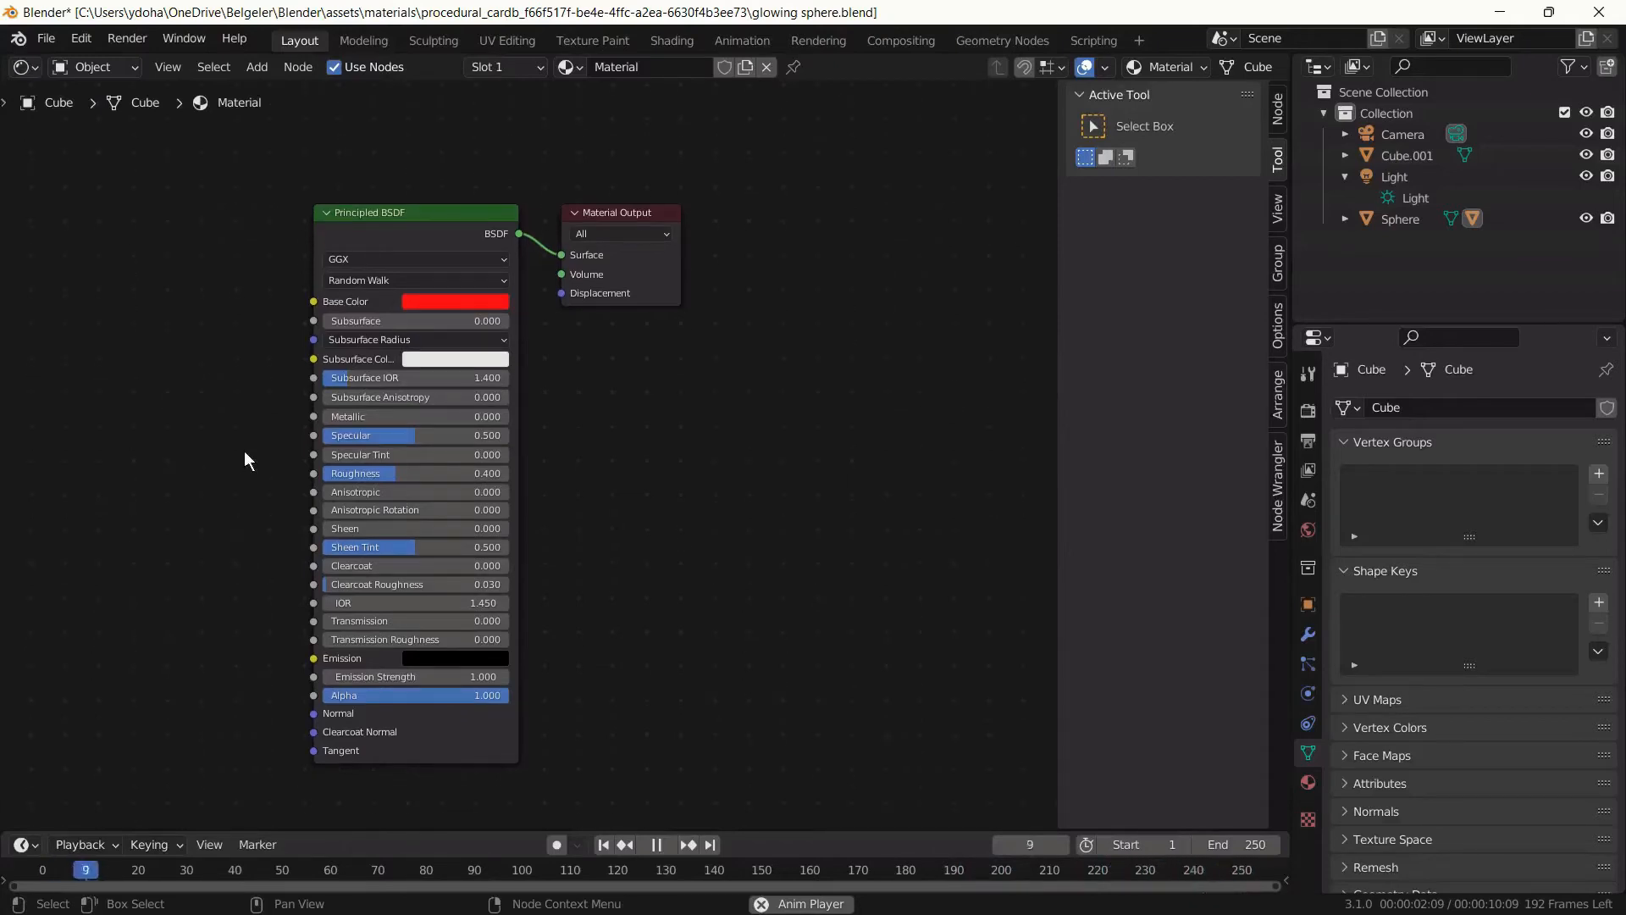
pyautogui.scroll(1, 245, 453)
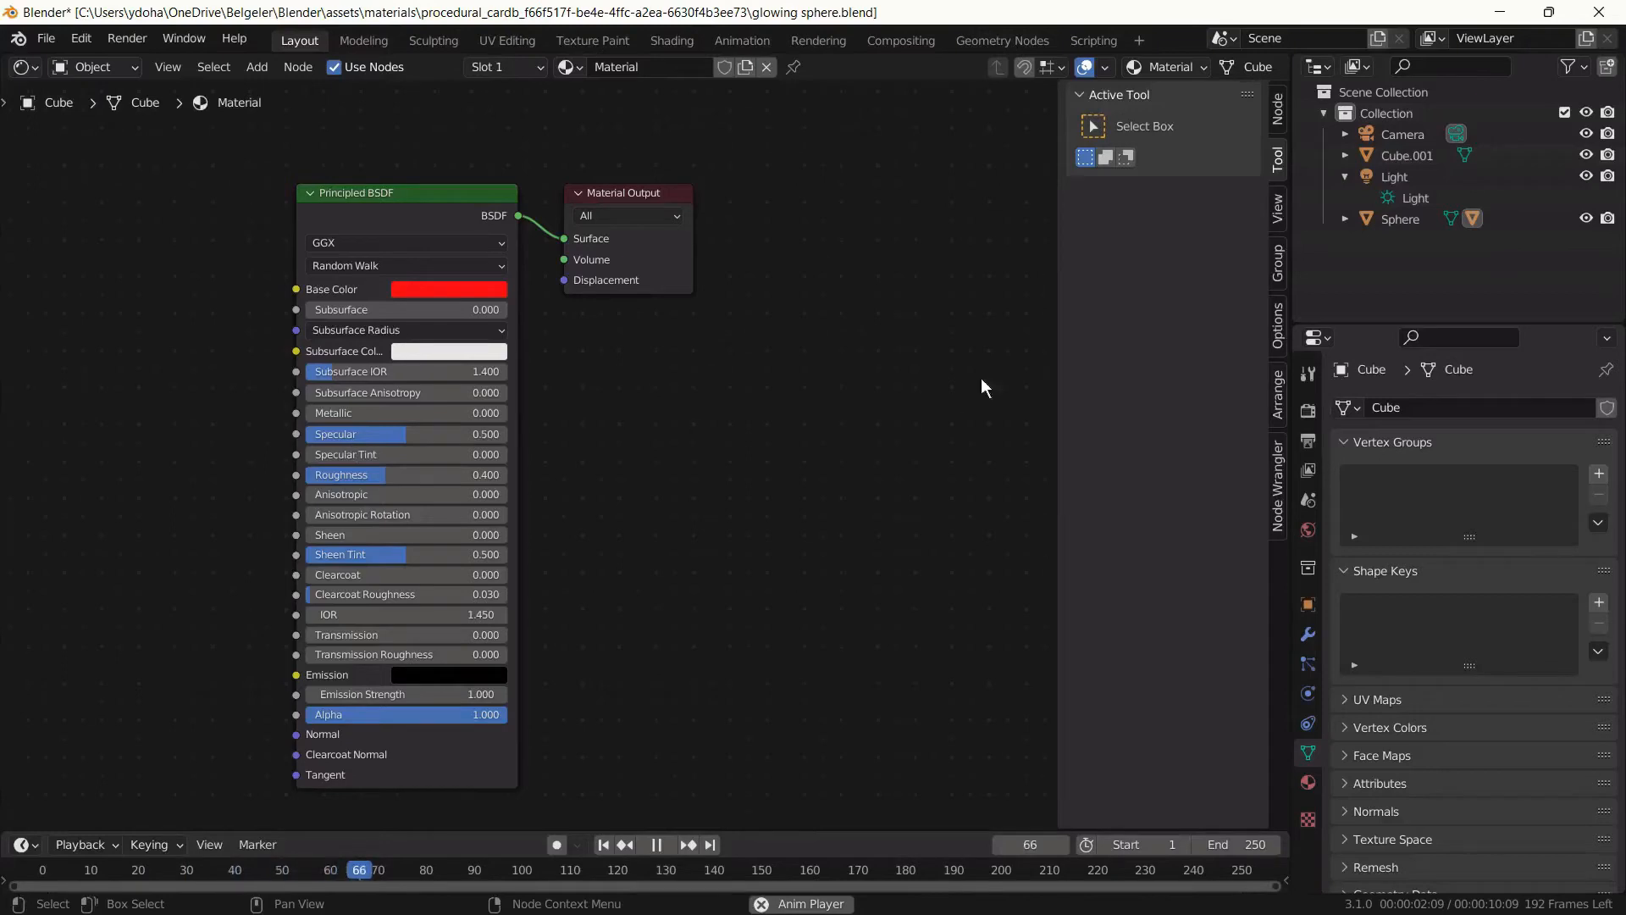
# Select the Cube.001 object and examine its material's Magic Texture, ColorRamp, Bump and Principled BSDF nodes.
pyautogui.click(1411, 156)
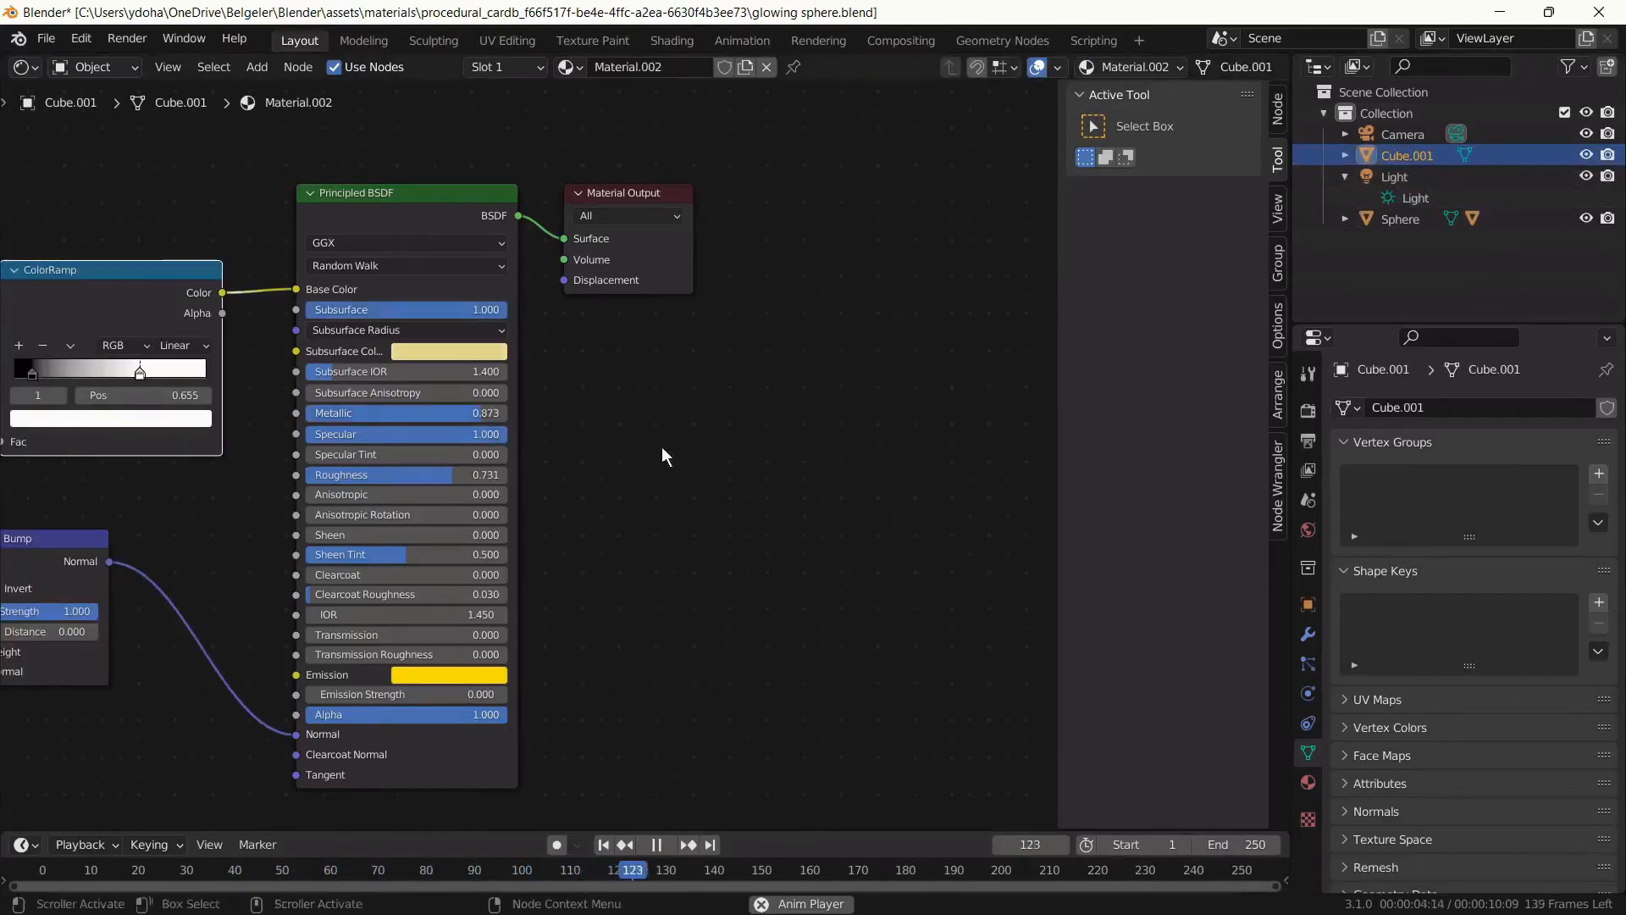
pyautogui.moveTo(662, 446); pyautogui.dragTo(932, 457, button='middle')
pyautogui.scroll(-1, 860, 435)
pyautogui.scroll(-1, 847, 442)
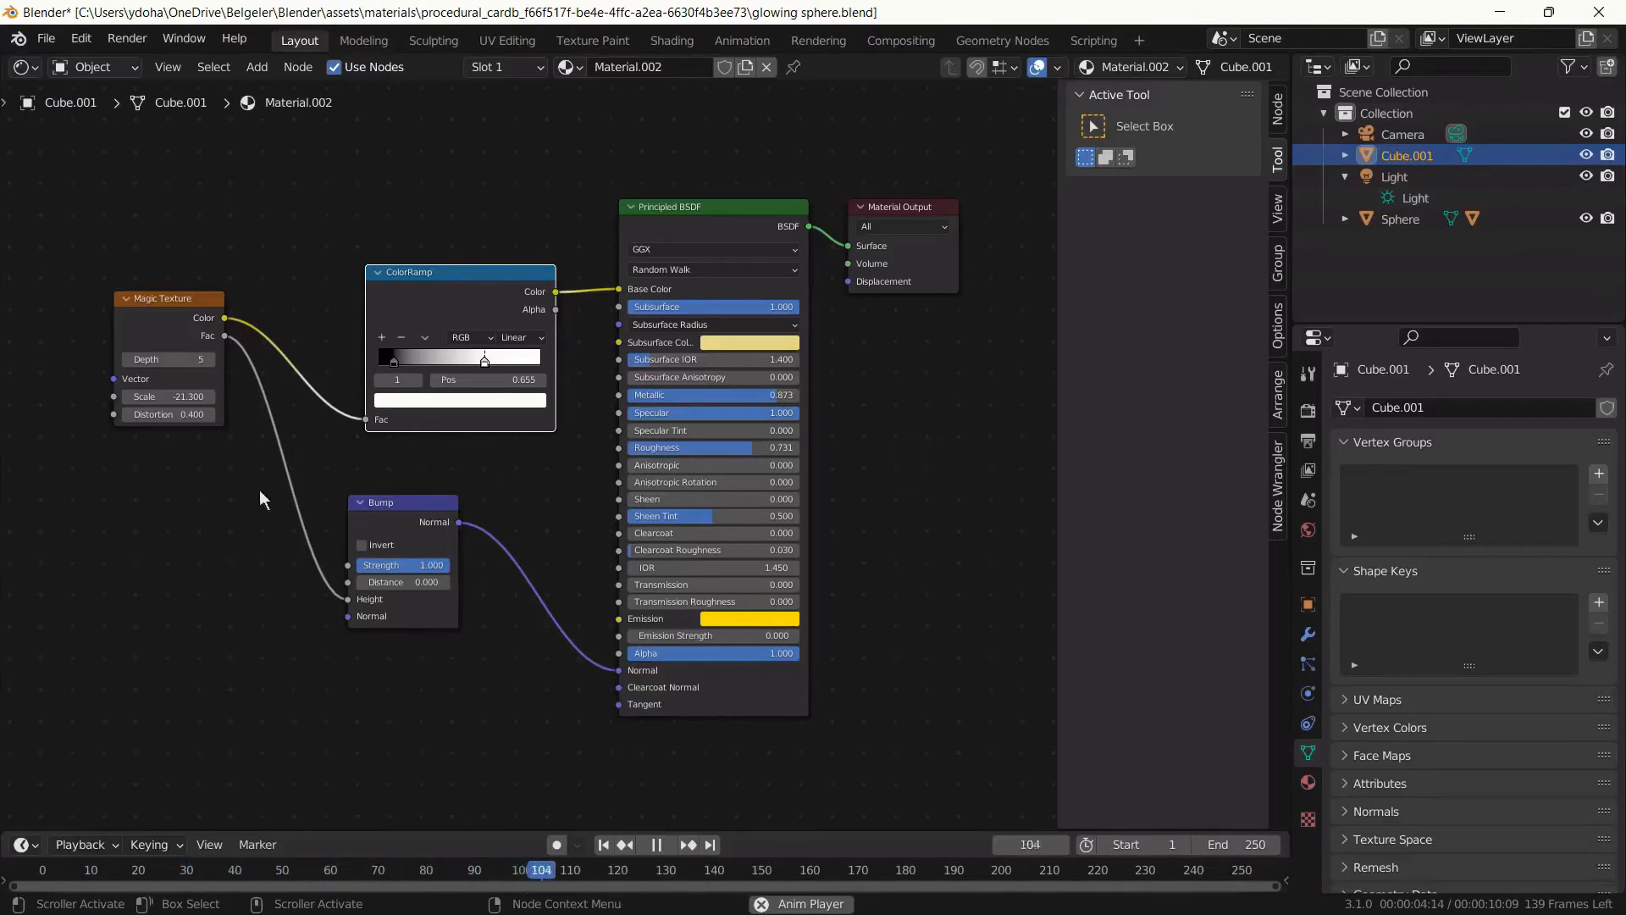
# Inspect the Material.002 node values up close, from the Magic Texture through ColorRamp and Bump to the Material Output.
pyautogui.scroll(2, 342, 552)
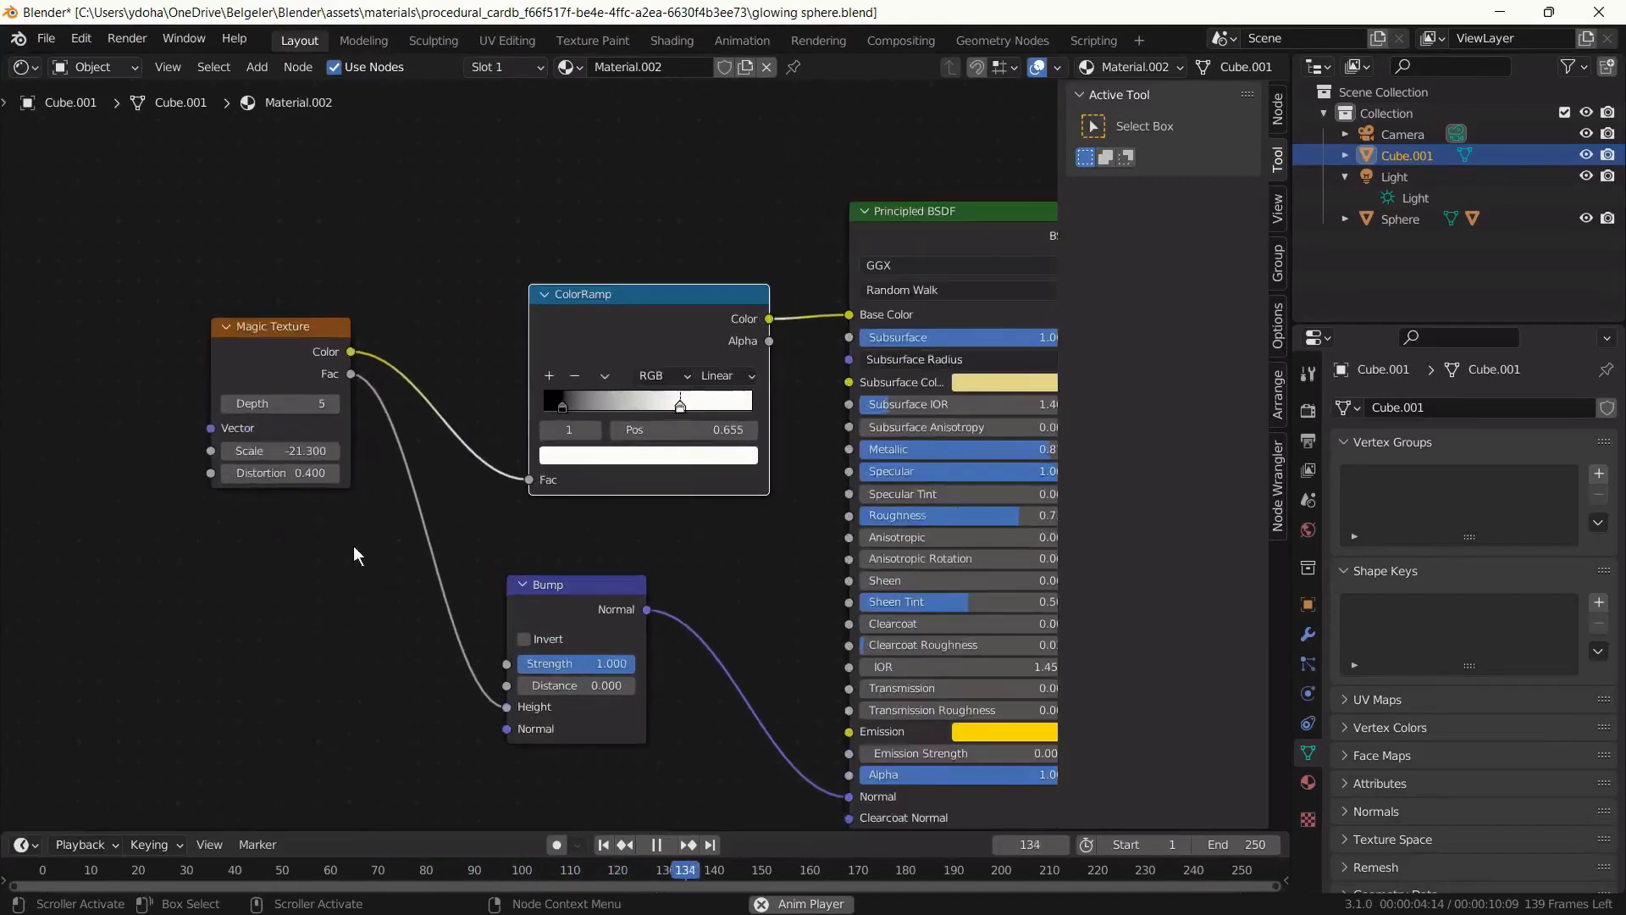
pyautogui.scroll(2, 327, 550)
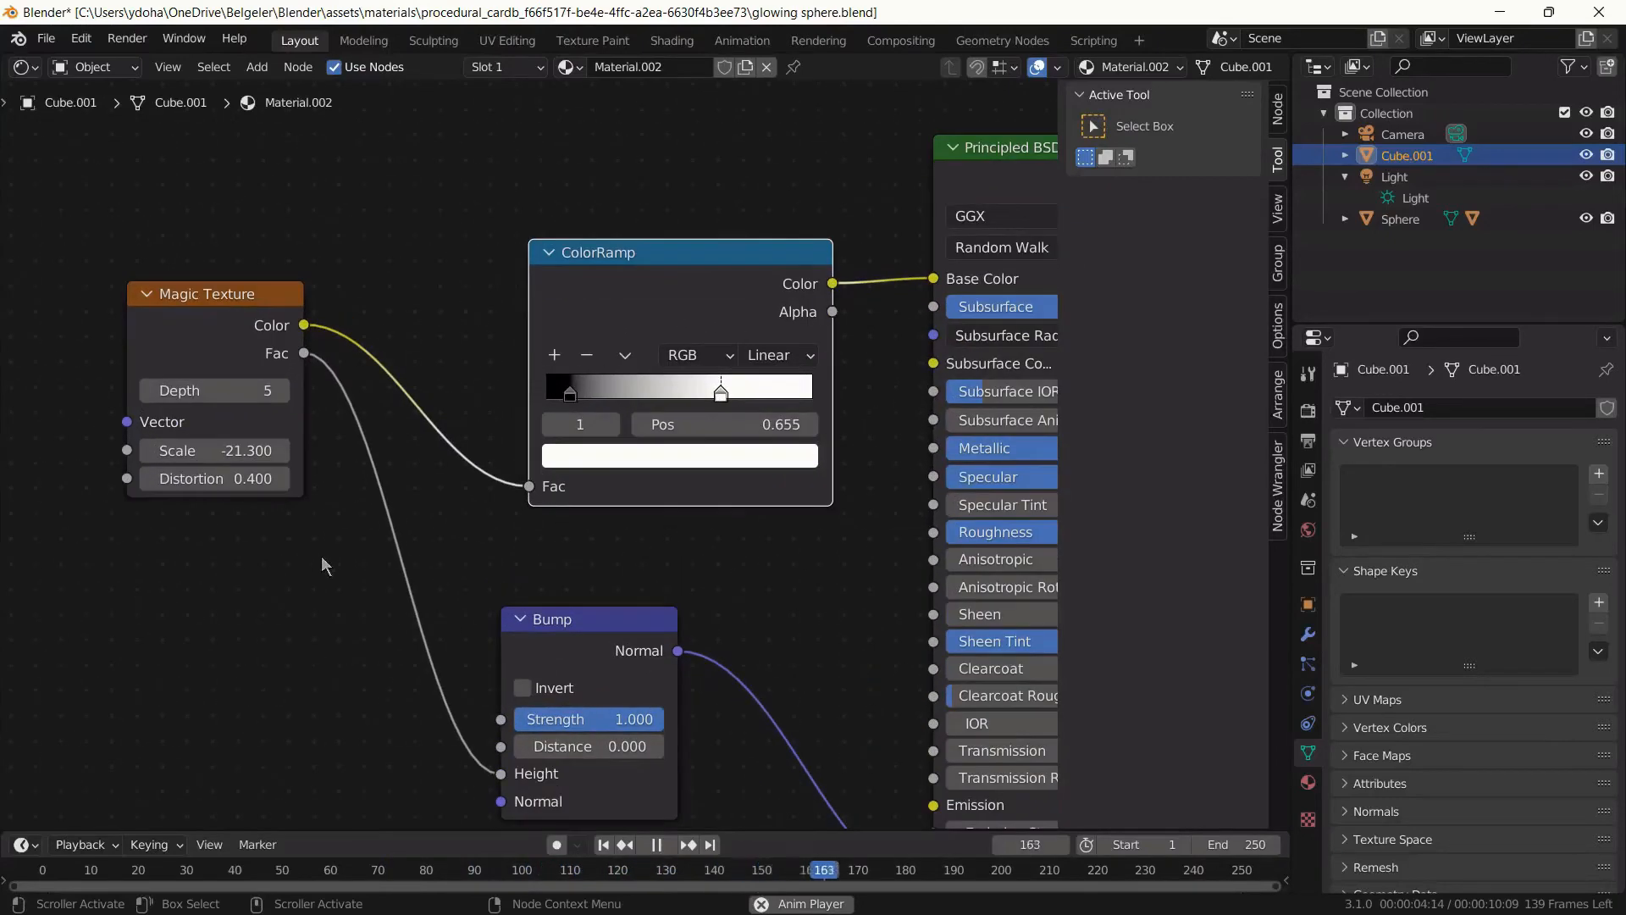
pyautogui.moveTo(321, 556); pyautogui.dragTo(88, 501, button='middle')
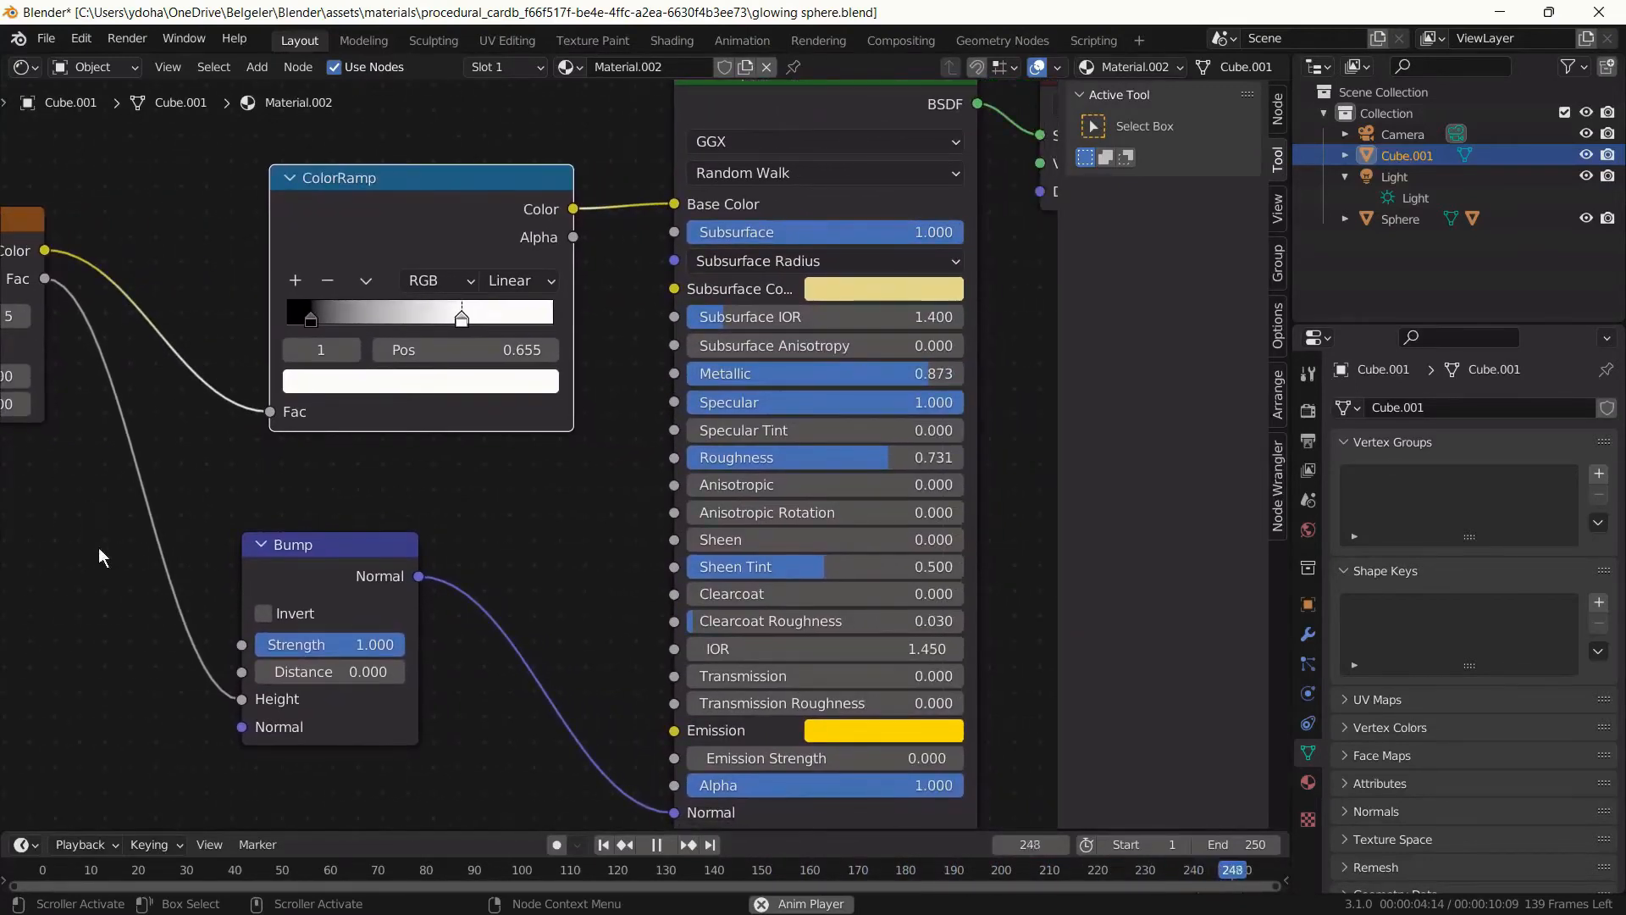
pyautogui.scroll(-1, 100, 559)
pyautogui.moveTo(551, 577); pyautogui.dragTo(348, 547, button='middle')
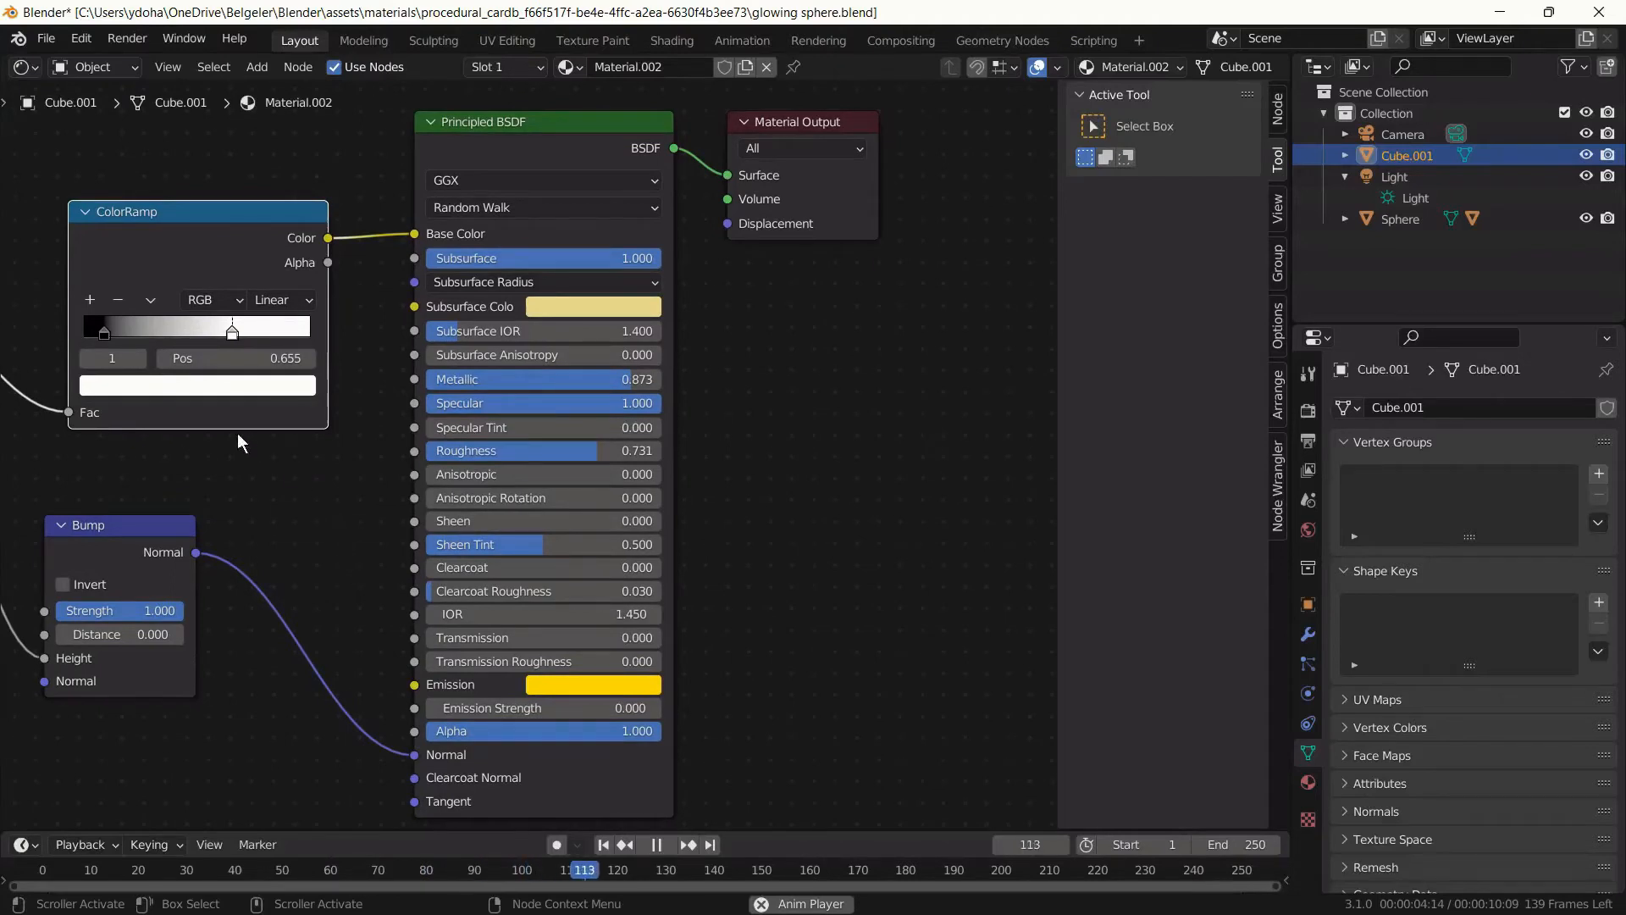
# Select the Sphere object and examine its Material.001 Principled BSDF settings in the Shader Editor.
pyautogui.click(25, 67)
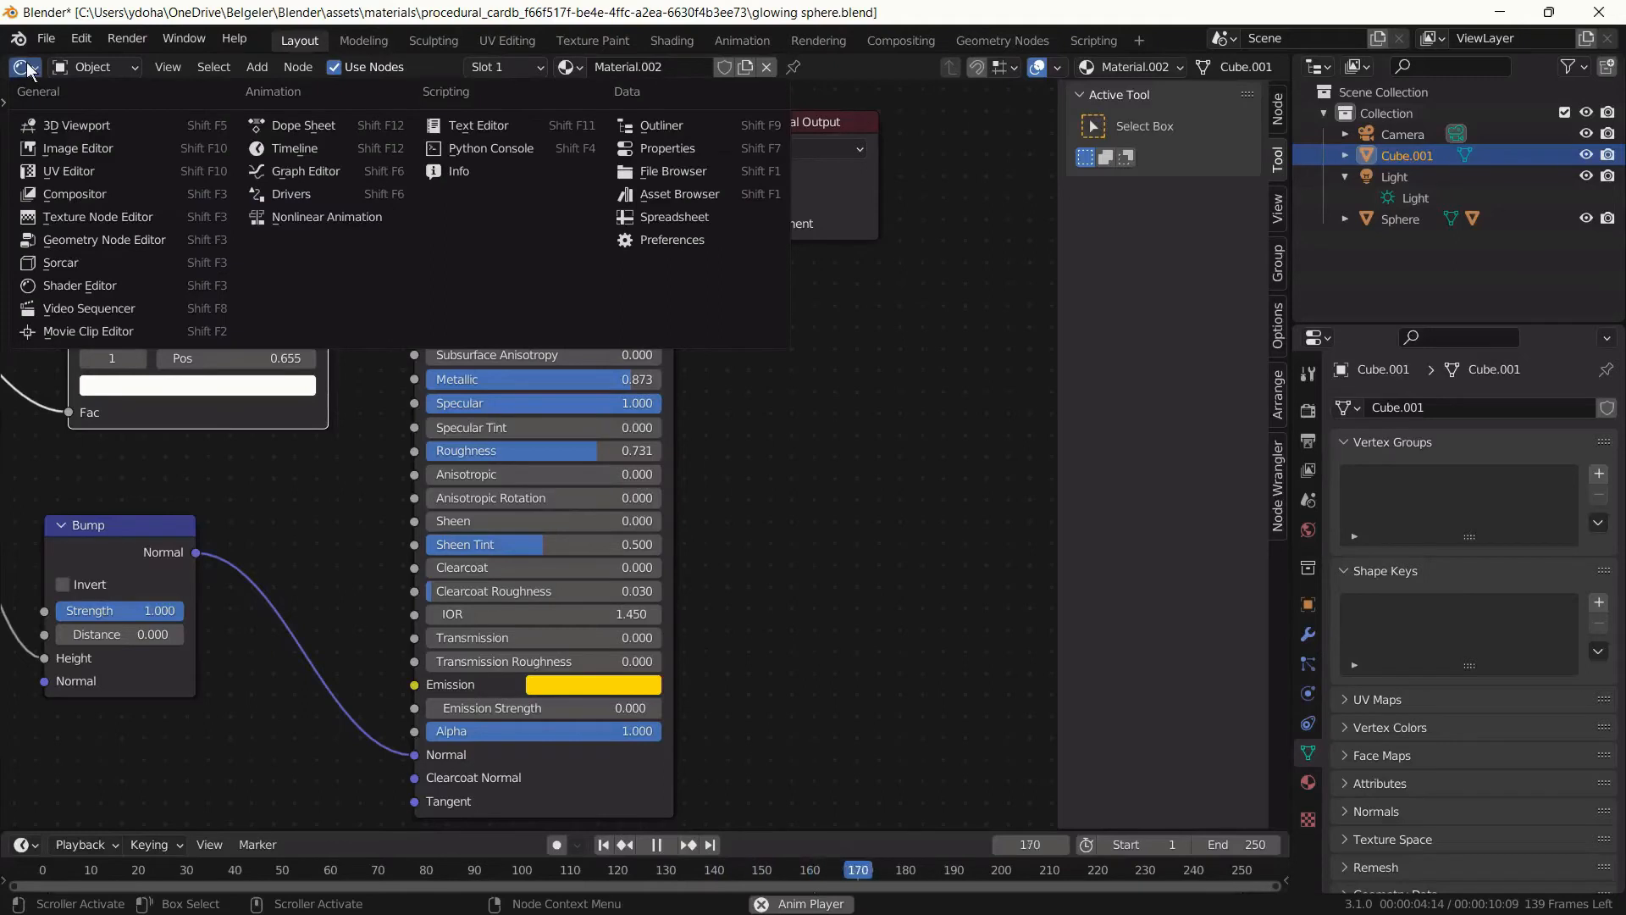
pyautogui.click(74, 238)
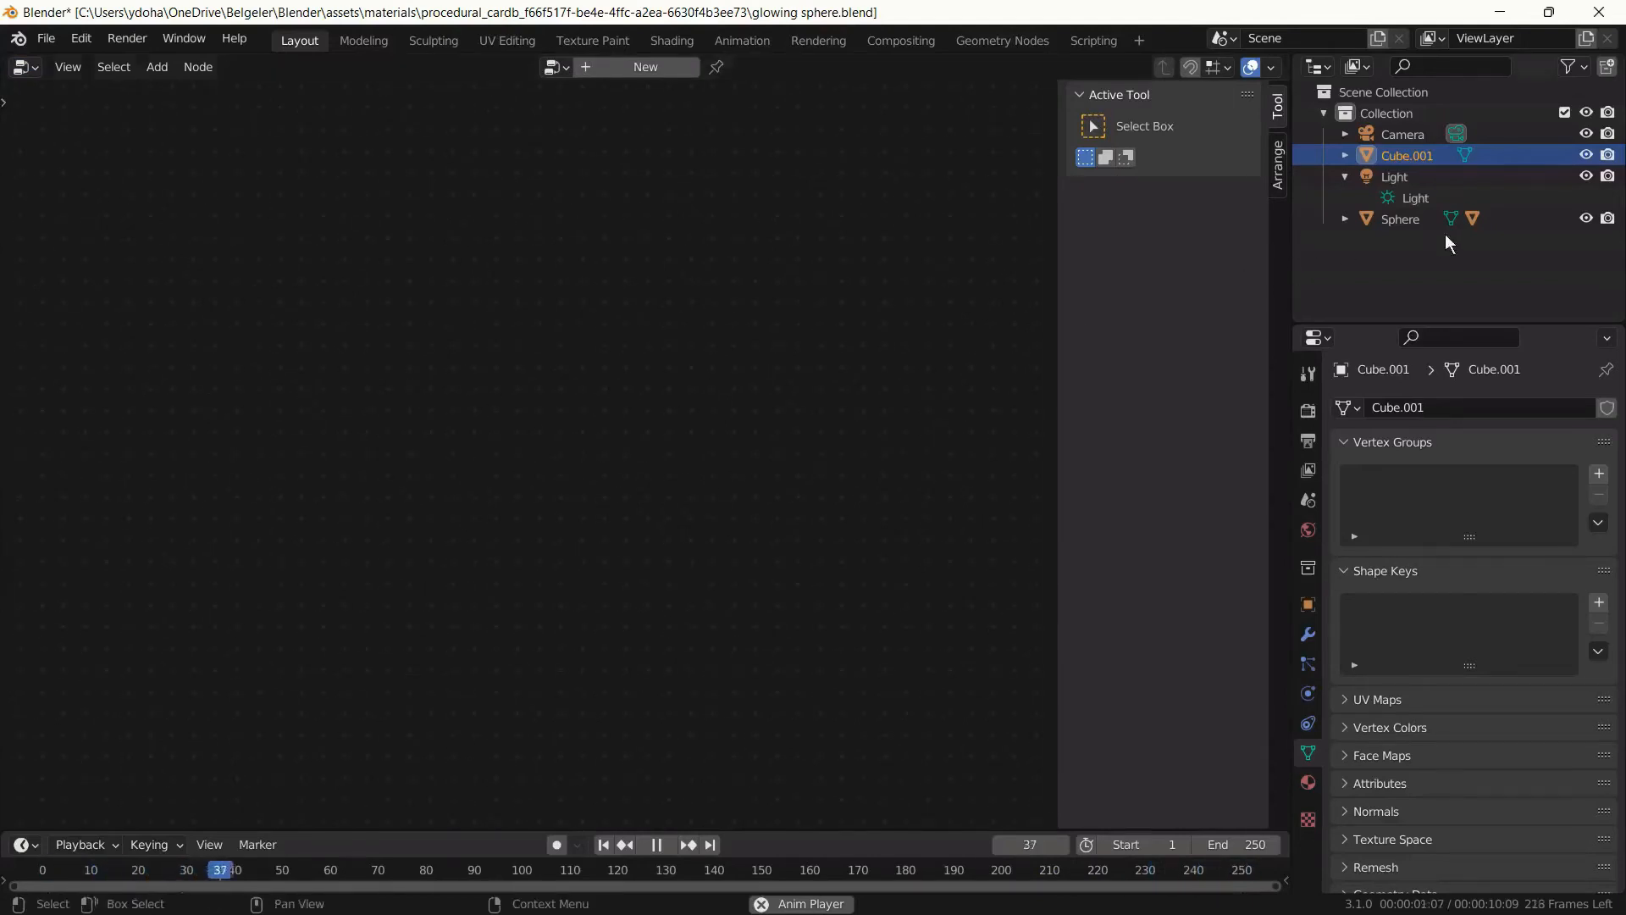
pyautogui.click(1410, 222)
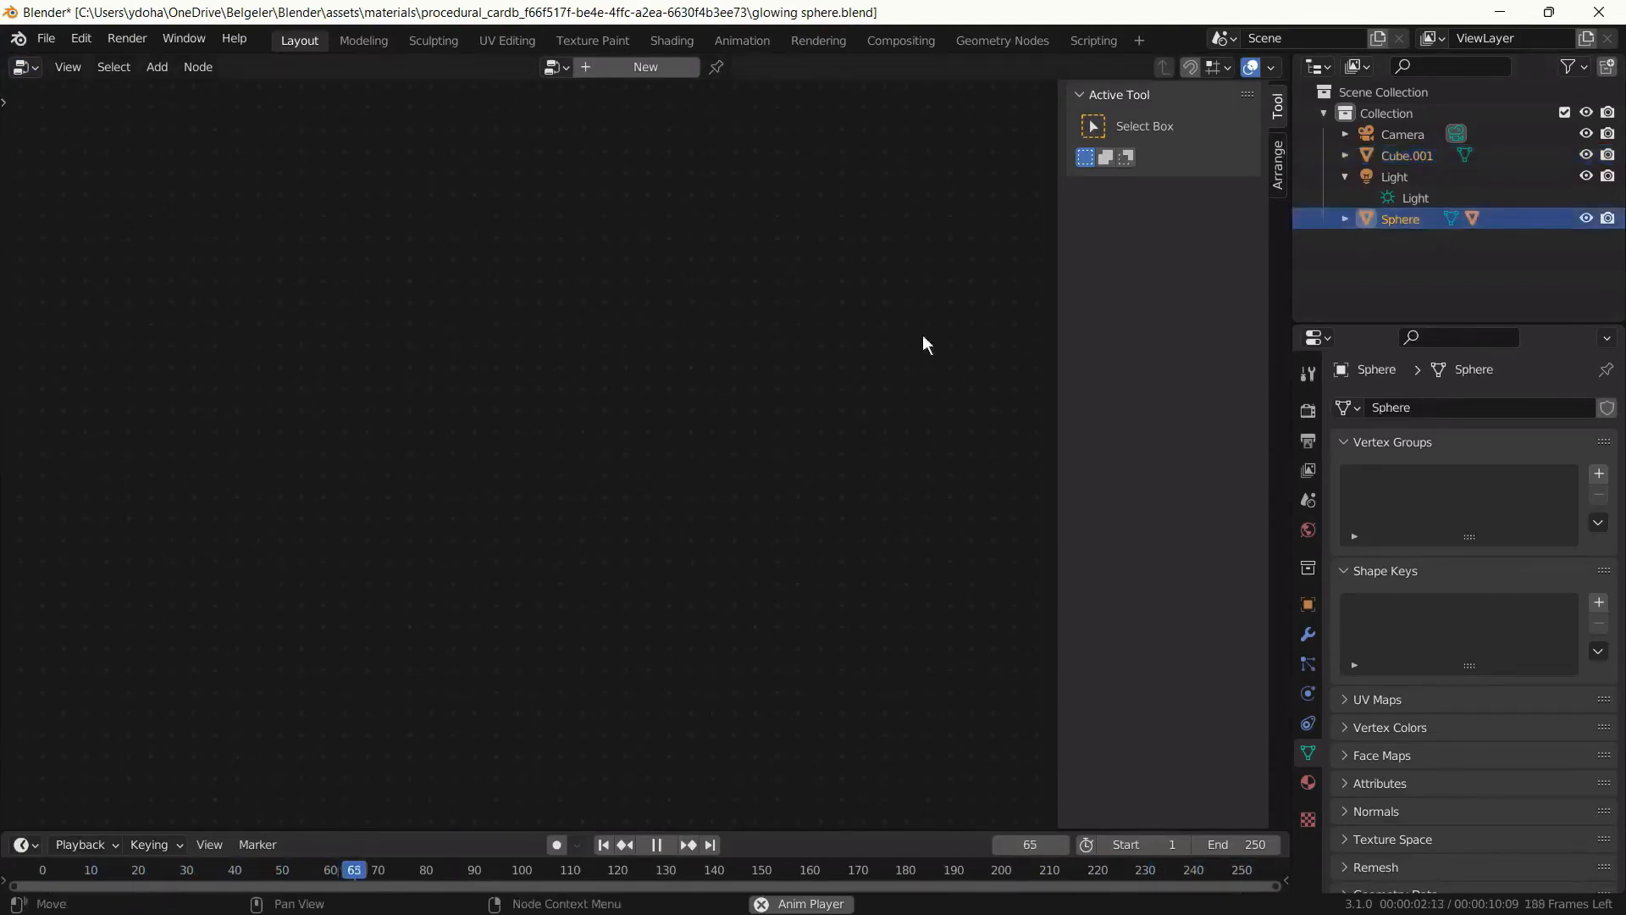
pyautogui.click(37, 69)
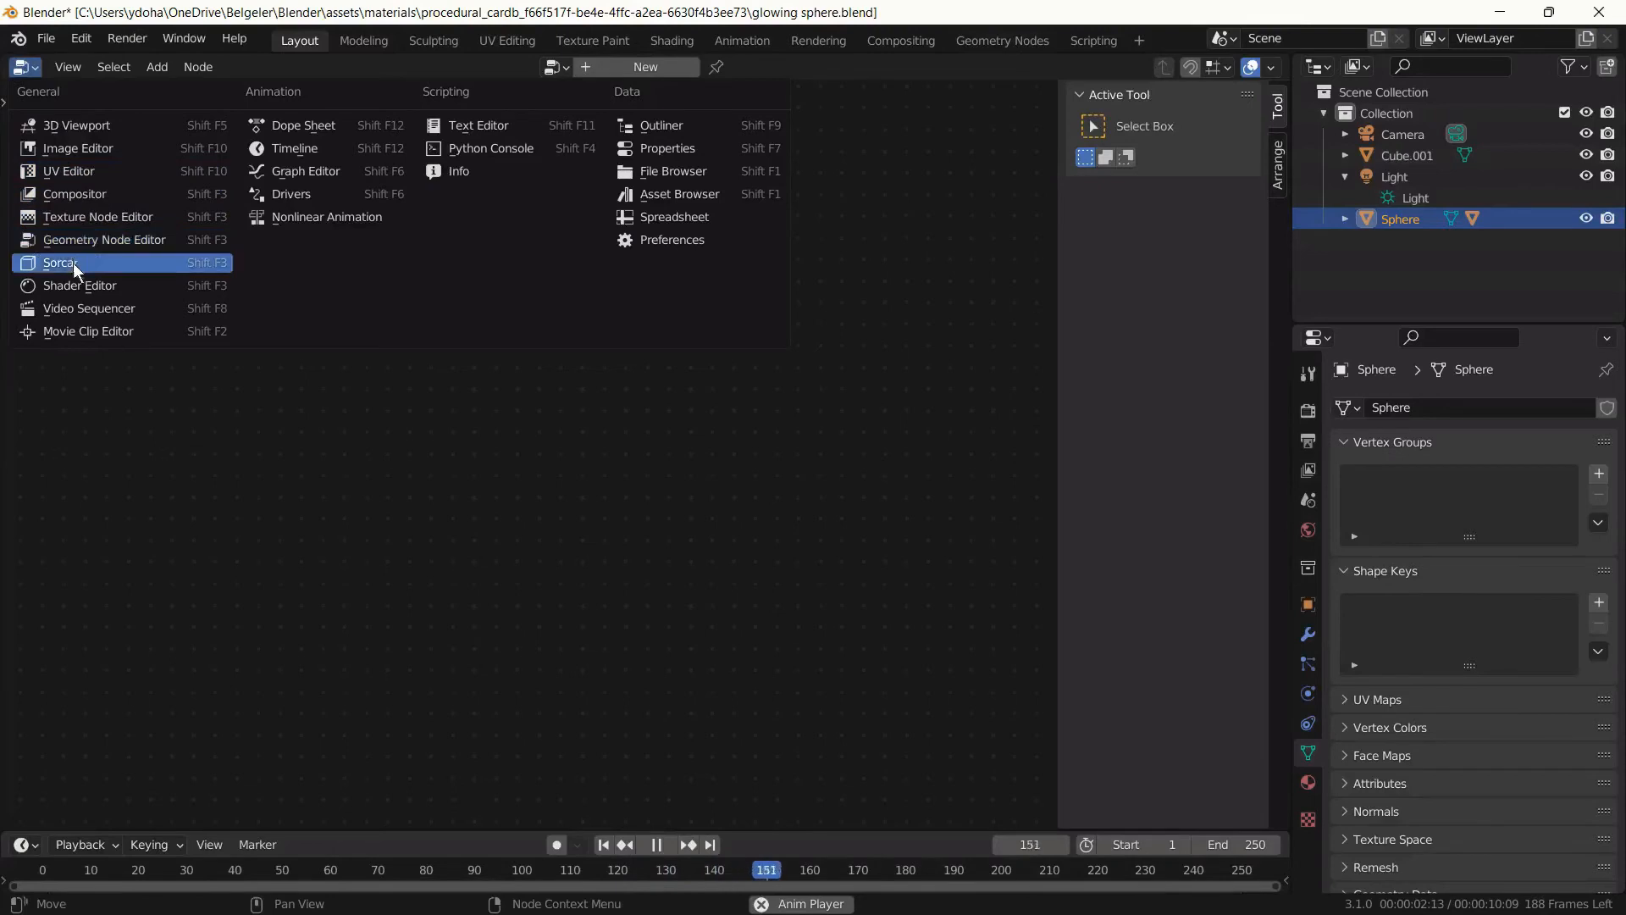
pyautogui.click(72, 285)
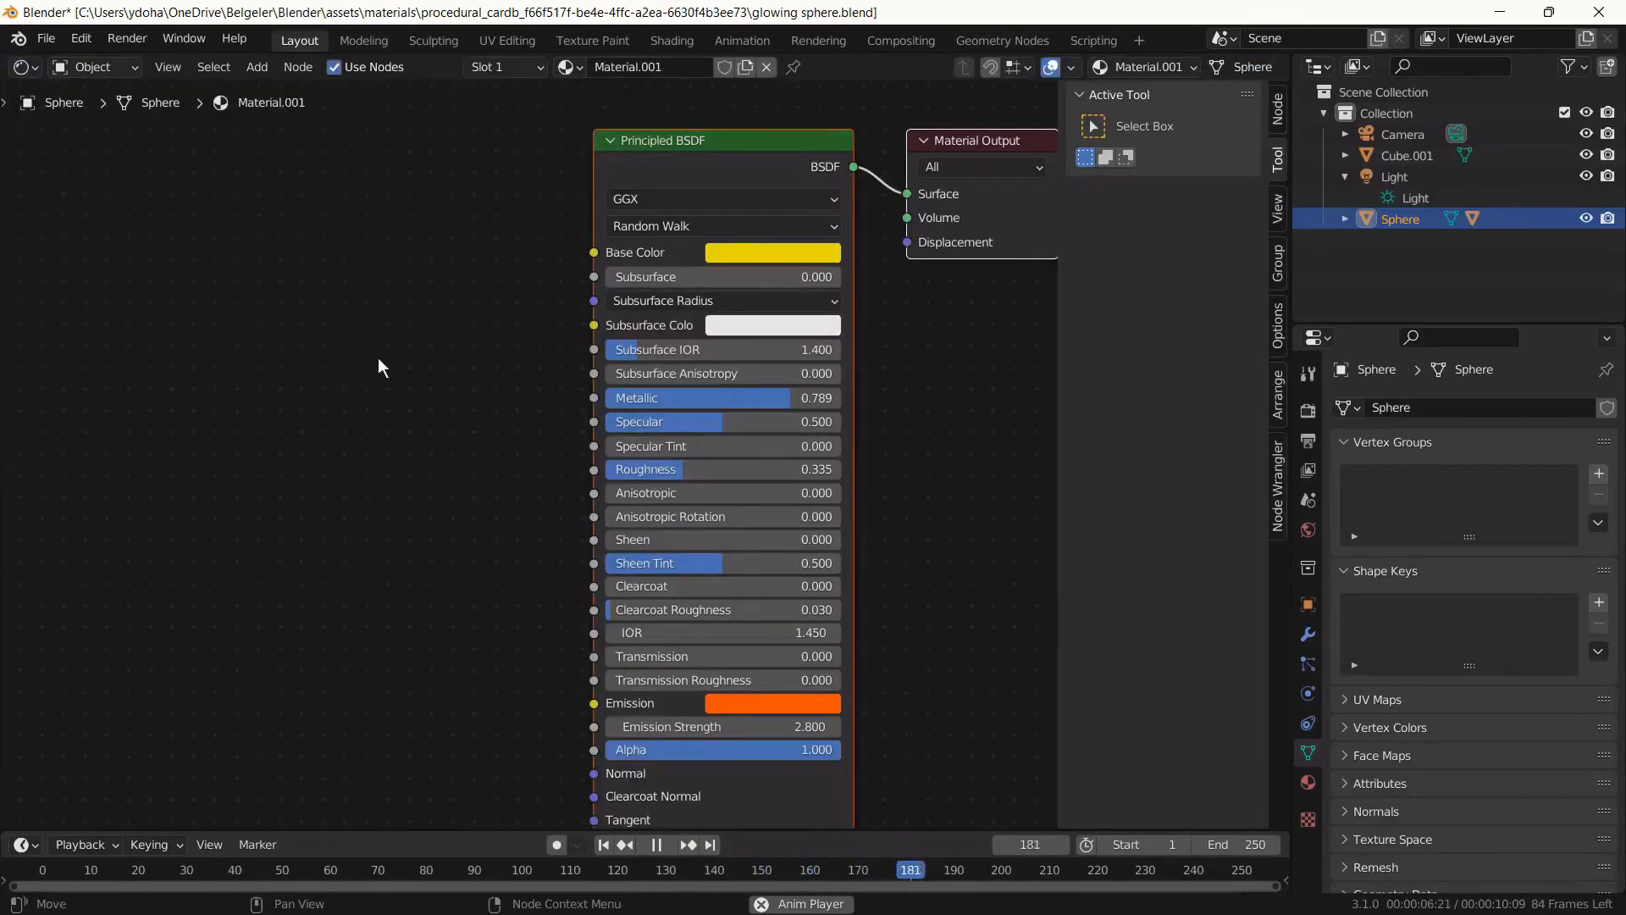
pyautogui.moveTo(379, 358); pyautogui.dragTo(253, 334, button='middle')
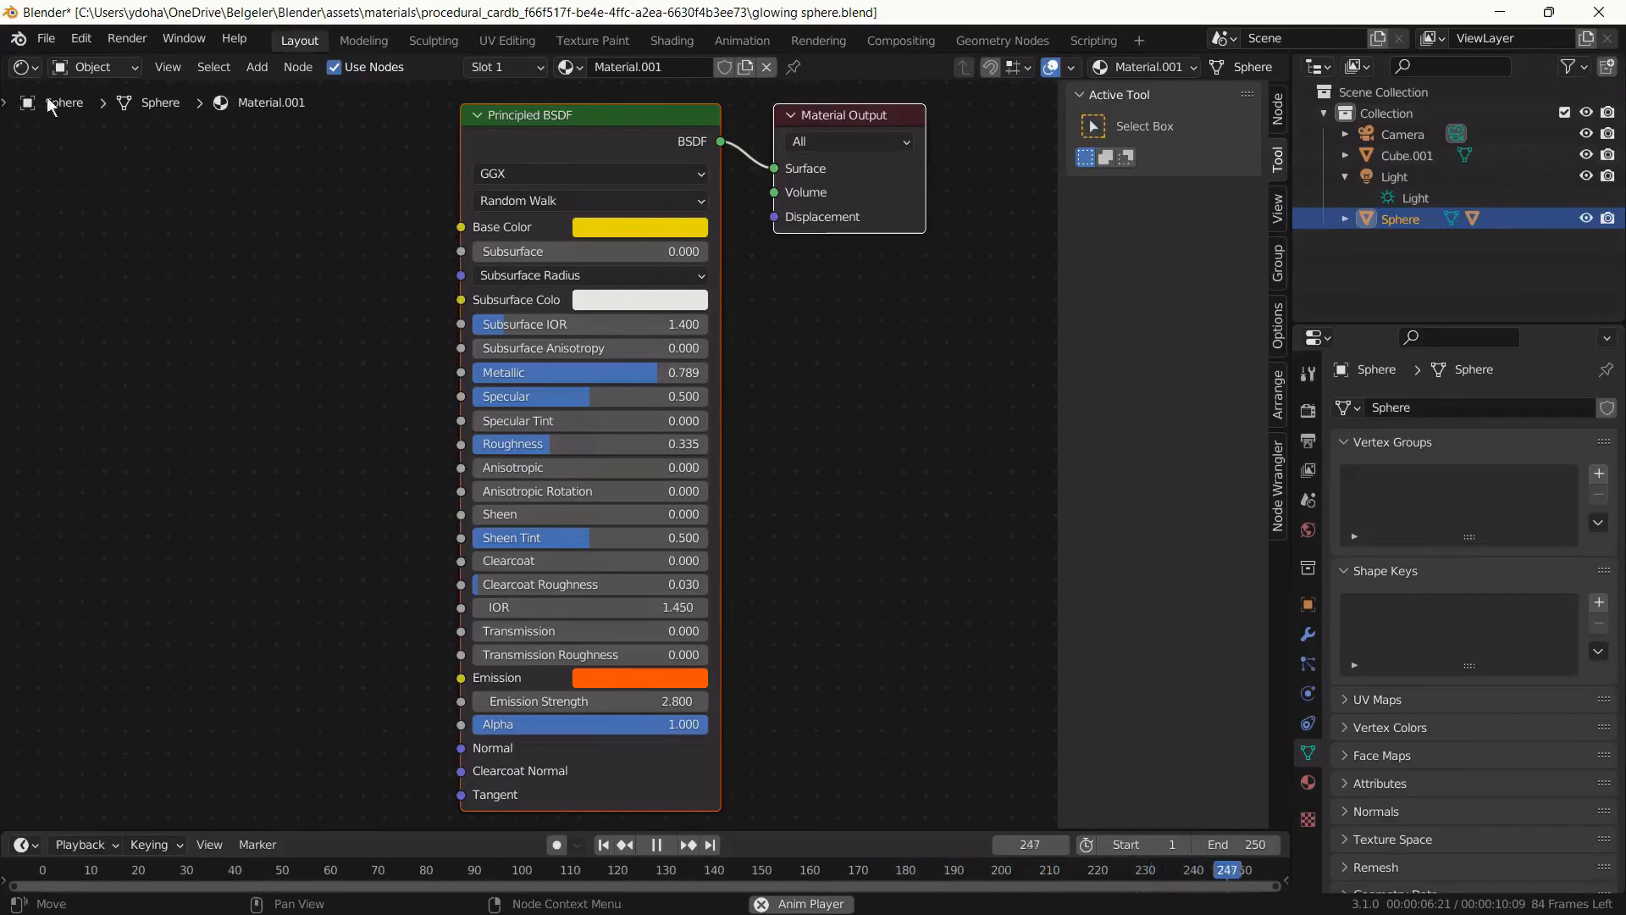
# Switch the node area back to the 3D Viewport and expand the Sphere's hierarchy, selecting its child Cube and its Sphere mesh data in turn.
pyautogui.click(33, 70)
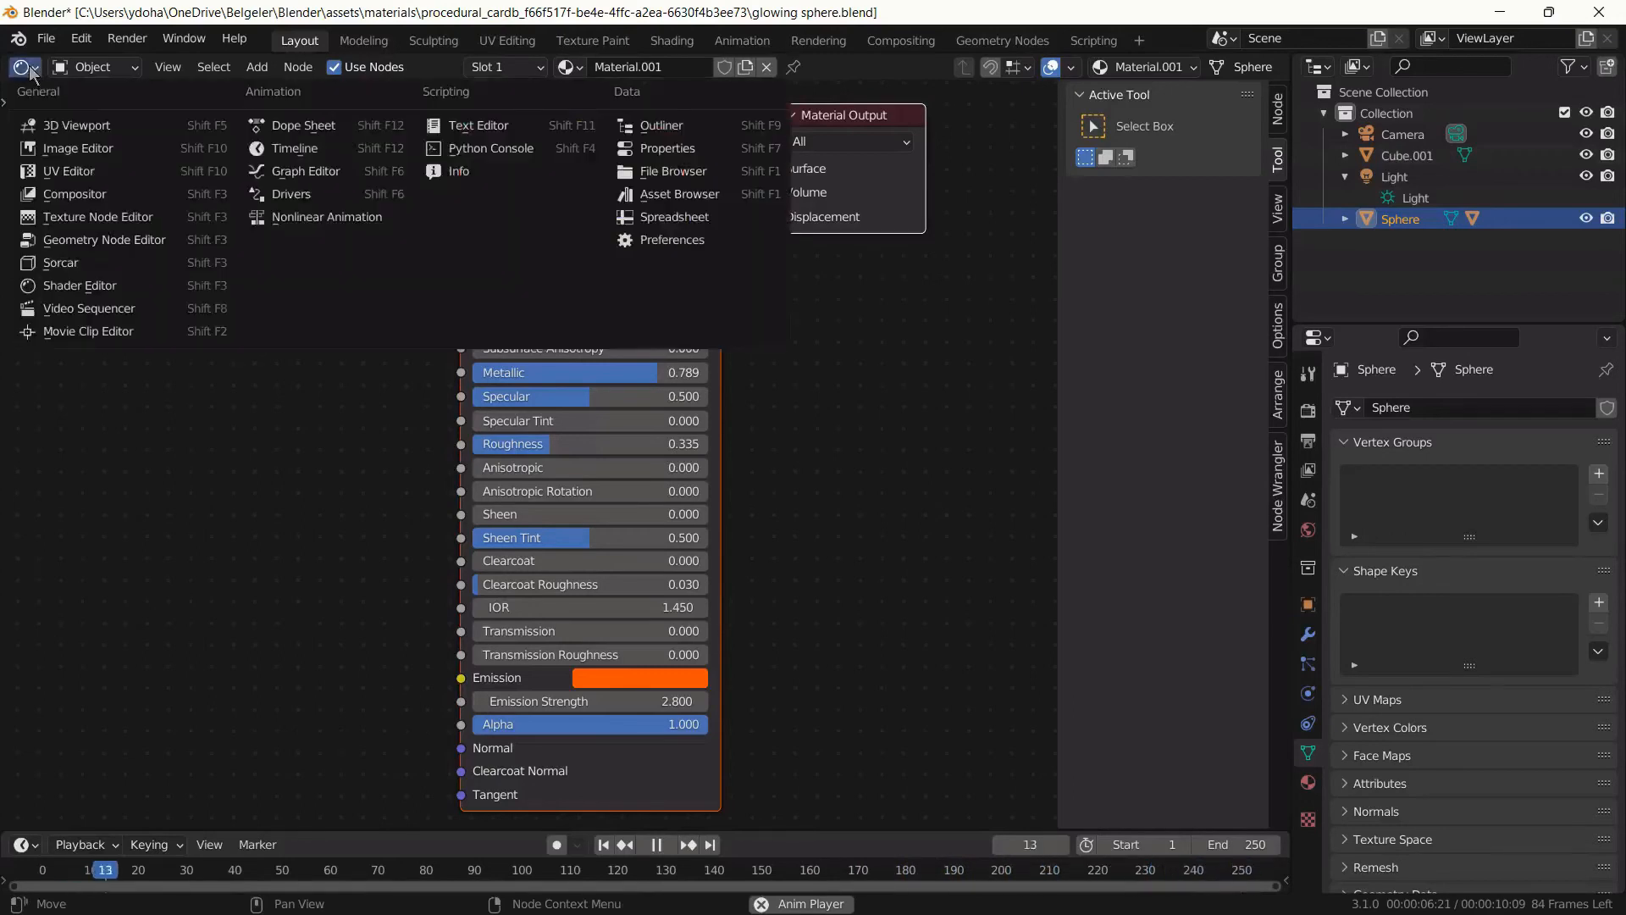
pyautogui.click(57, 124)
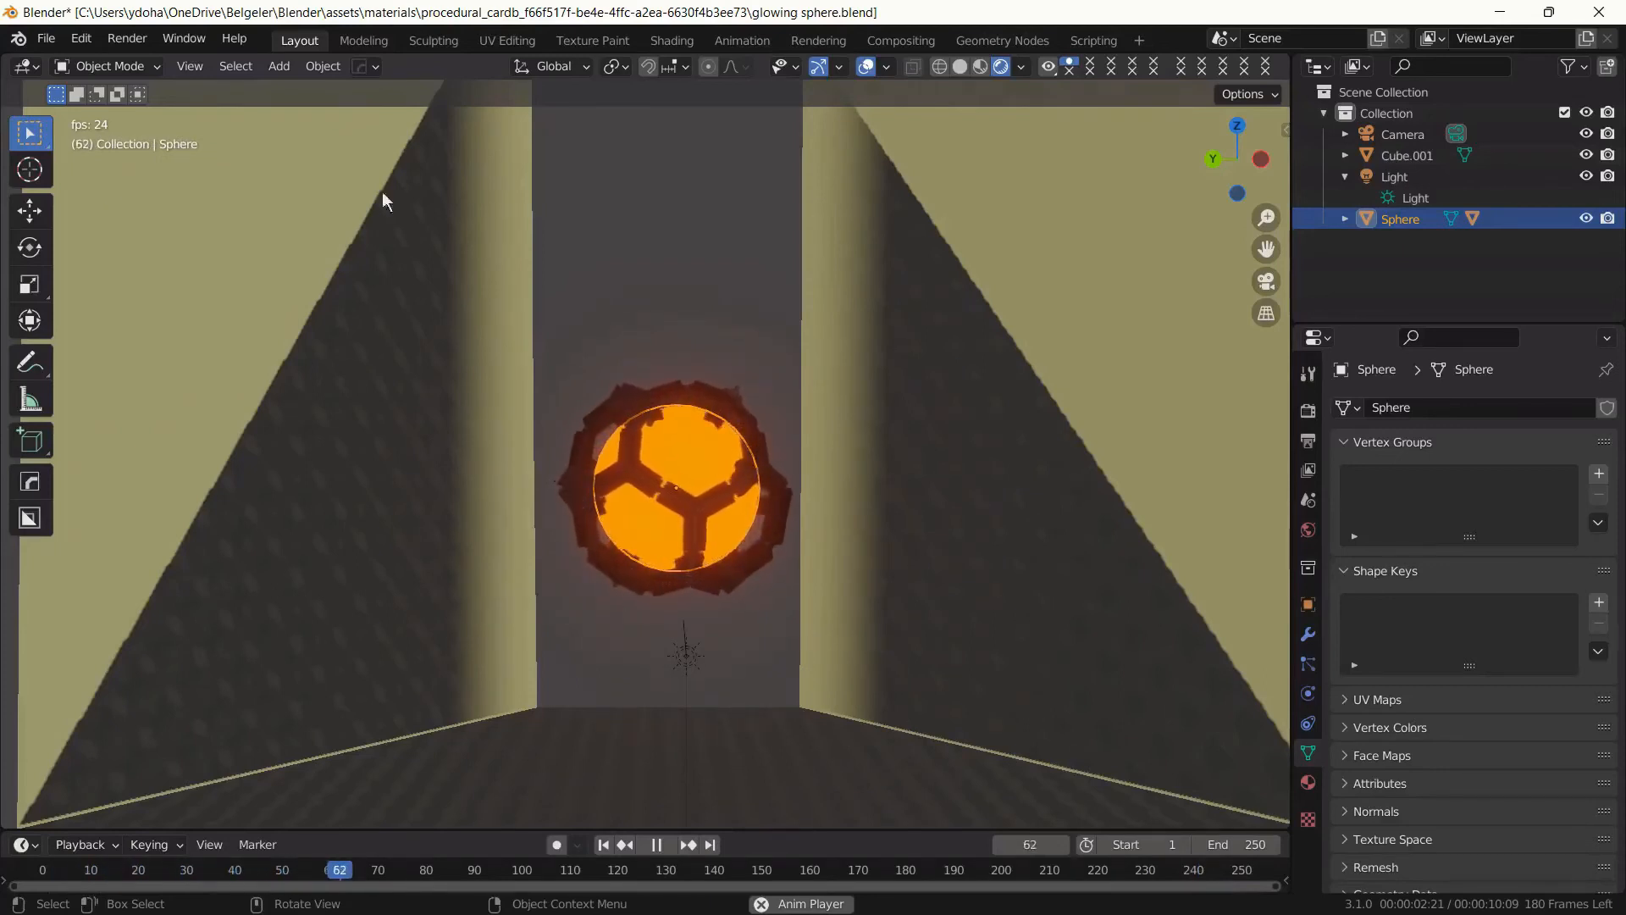
pyautogui.click(1346, 218)
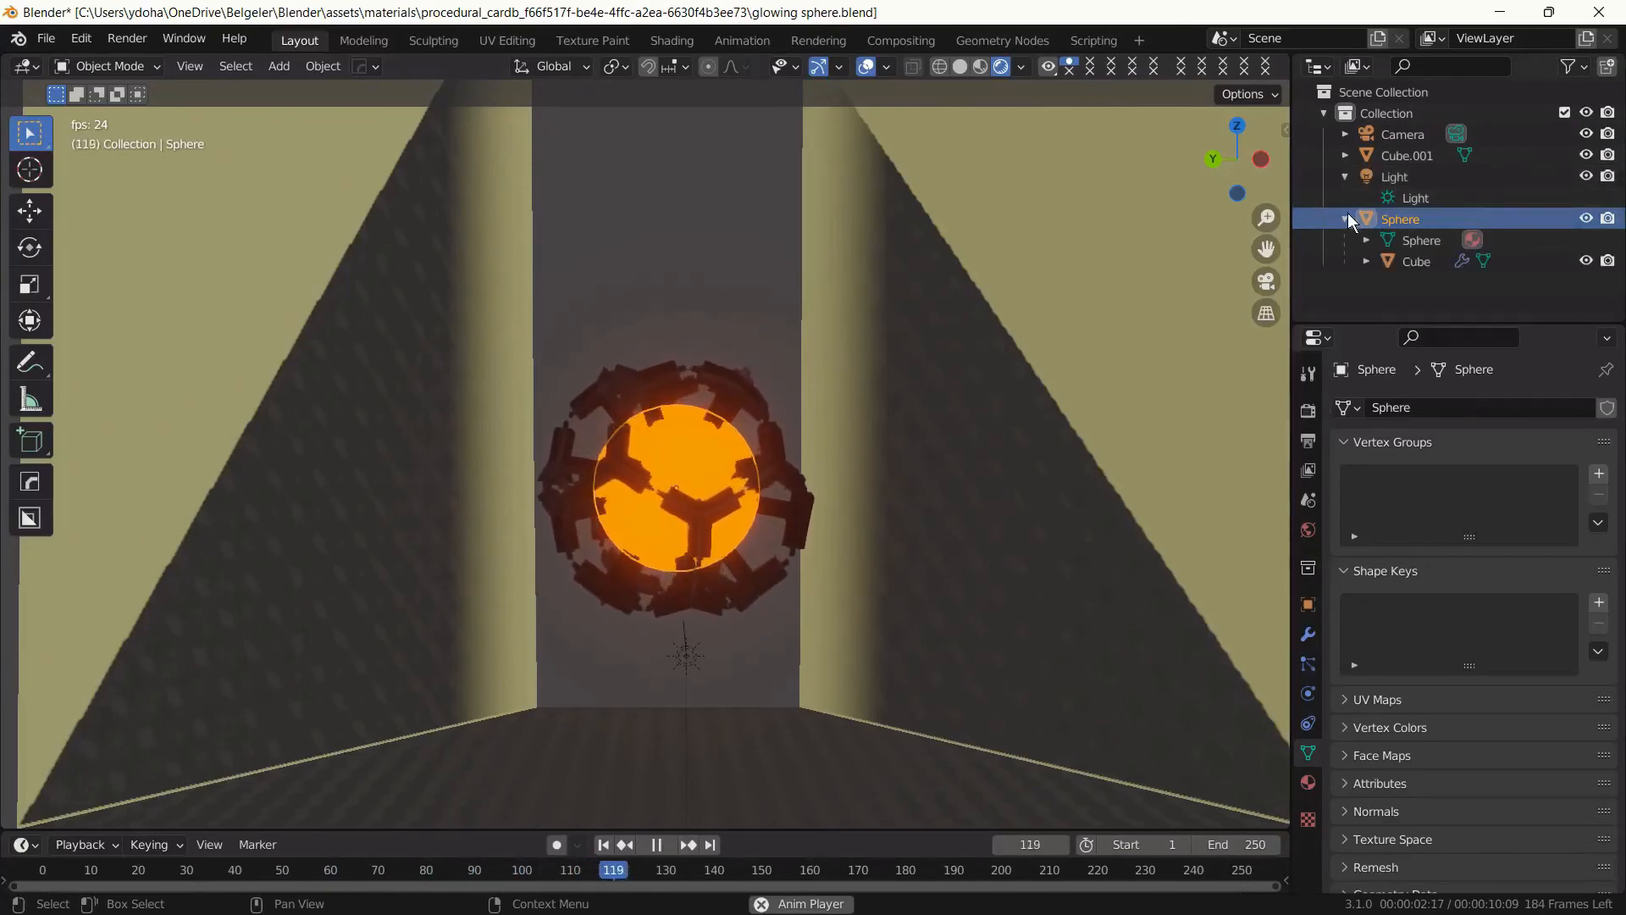
pyautogui.click(1415, 262)
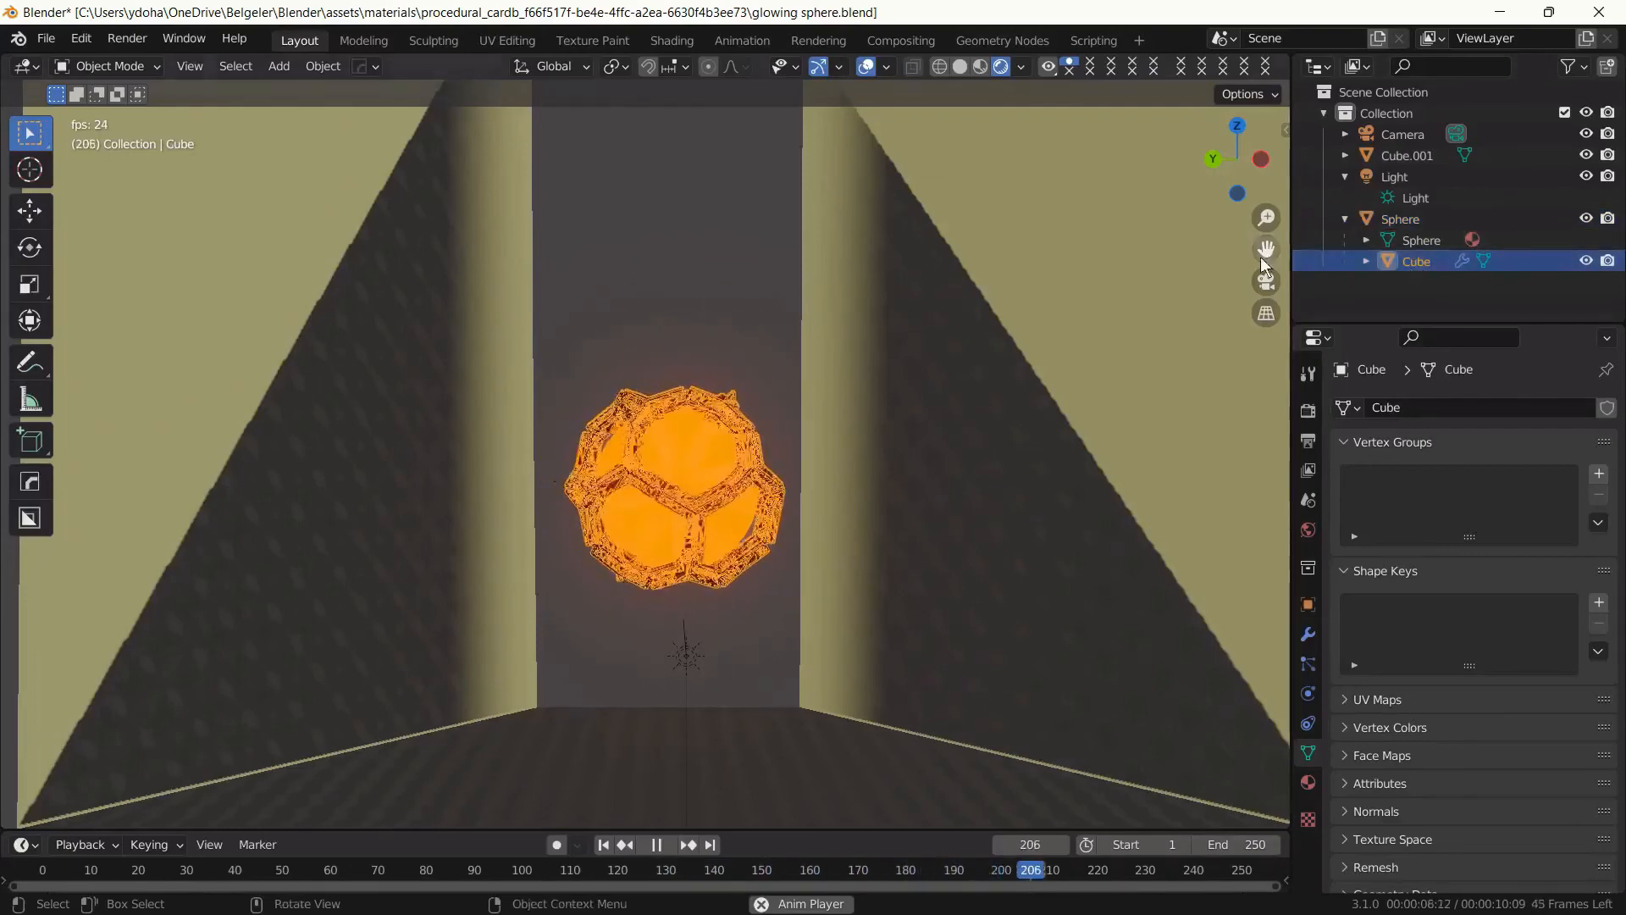
pyautogui.click(1415, 244)
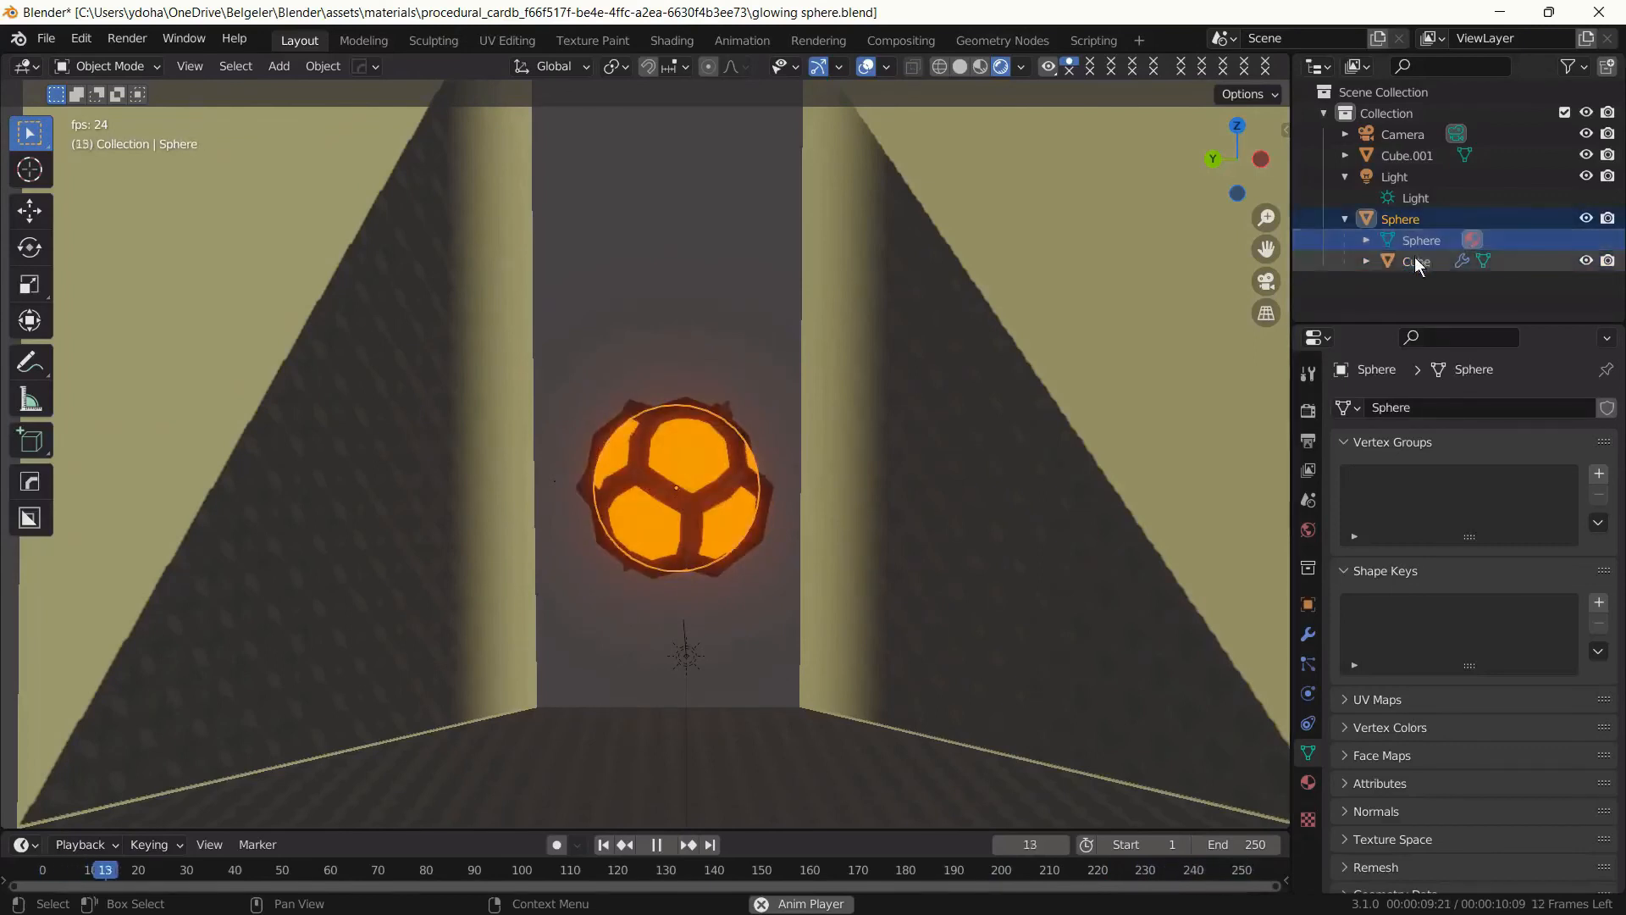